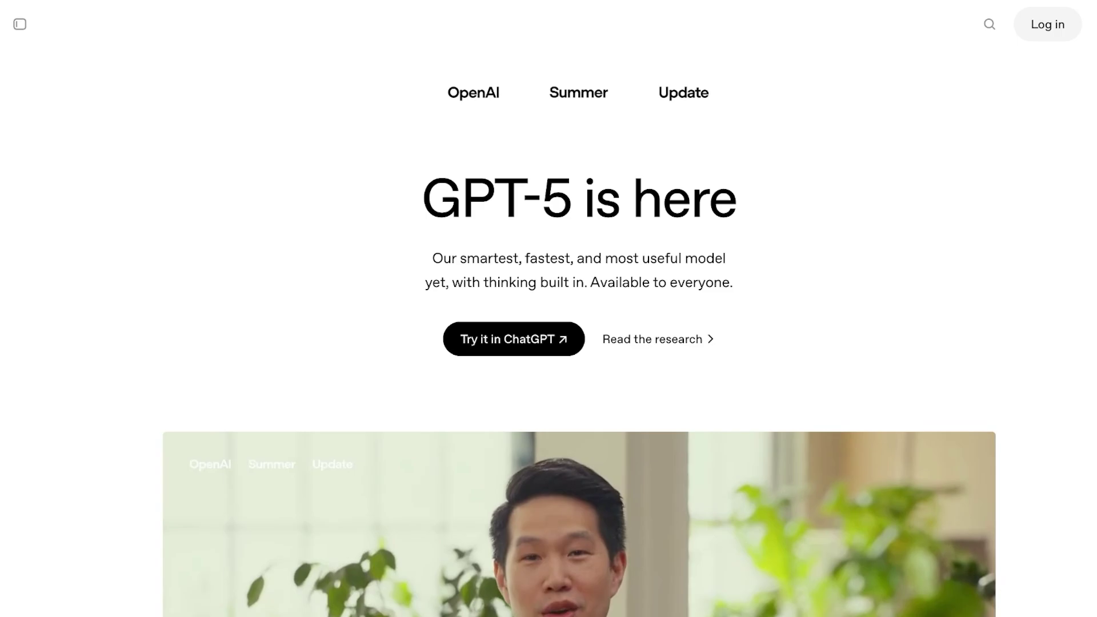
# Look through the GPT-5 announcement page, examining the ChatGPT feature highlights such as coding, writing, health answers and accuracy.
pyautogui.scroll(-4, 579, 343)
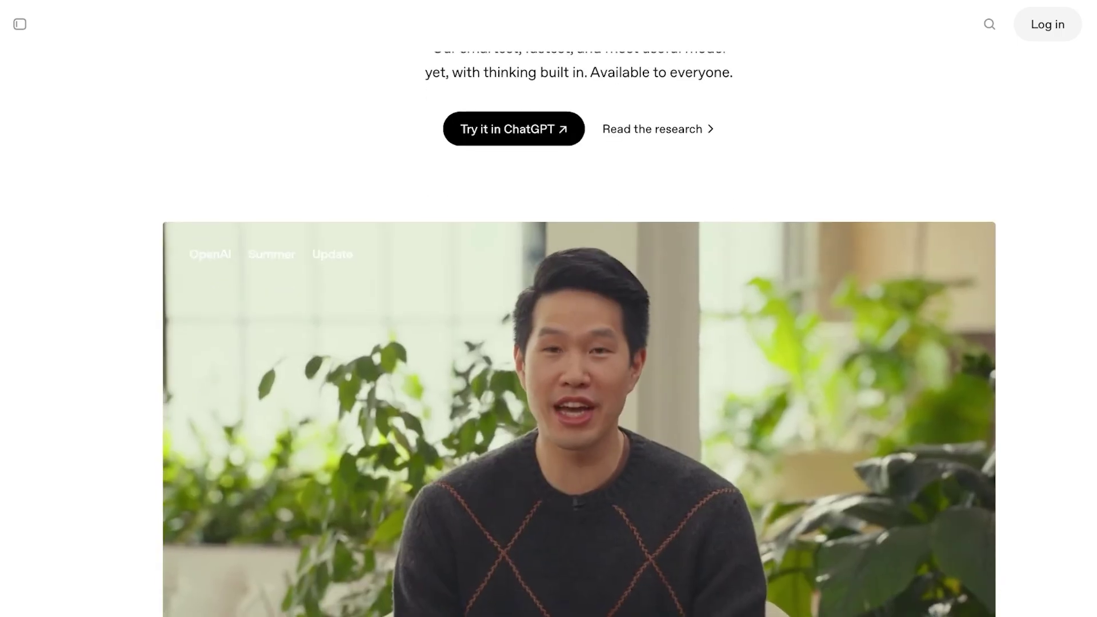
pyautogui.scroll(-9, 579, 343)
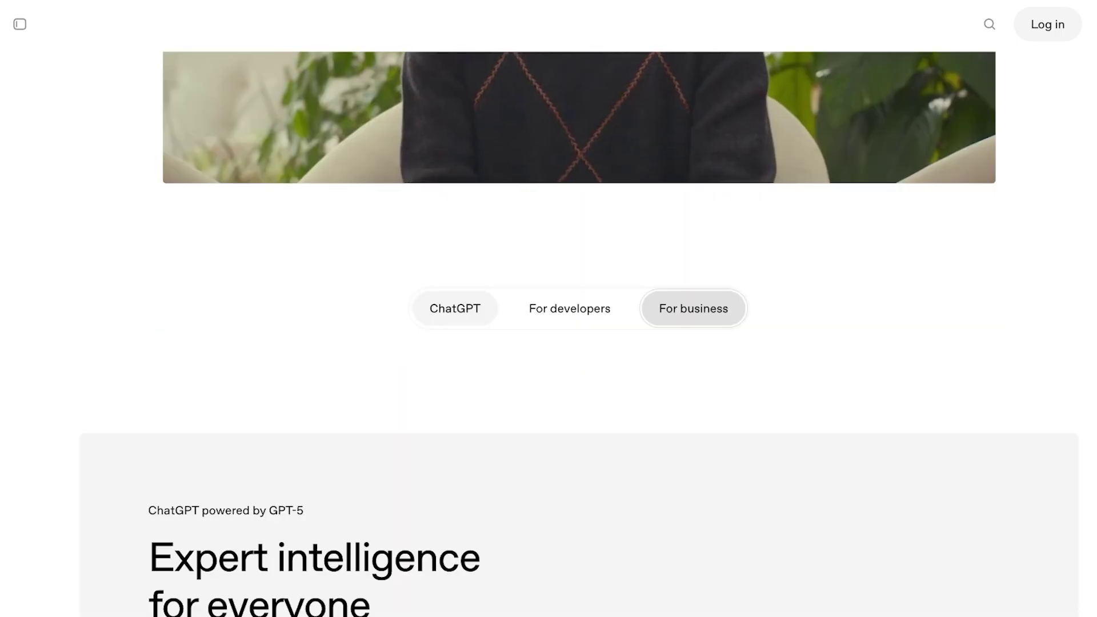
pyautogui.scroll(-6, 579, 343)
pyautogui.scroll(-3, 579, 343)
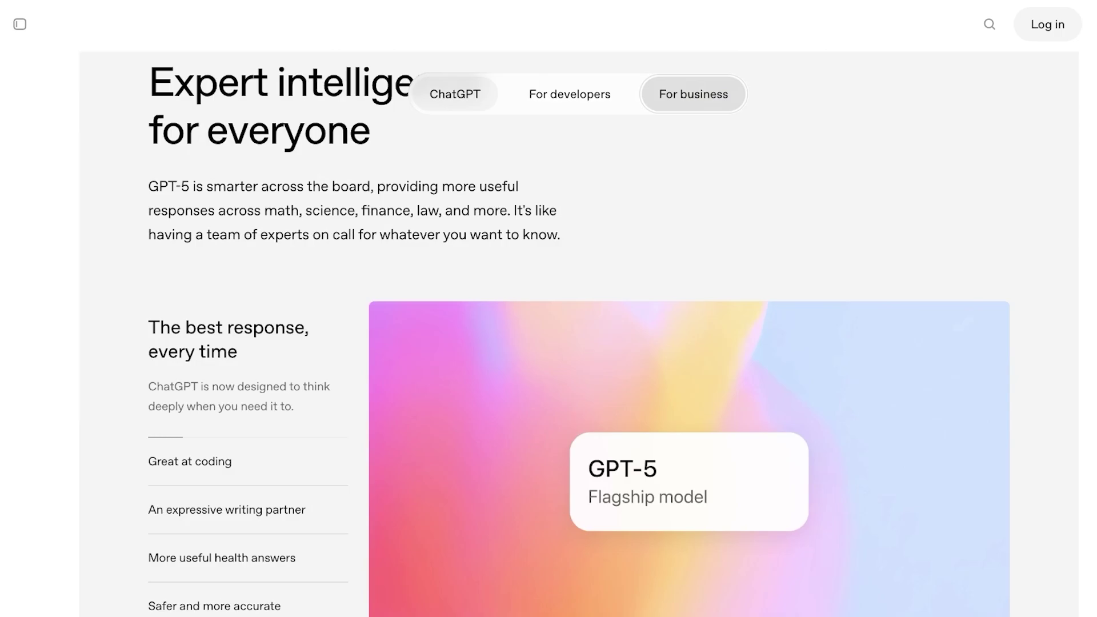
pyautogui.scroll(1, 579, 343)
pyautogui.scroll(-1, 579, 343)
pyautogui.scroll(-2, 579, 343)
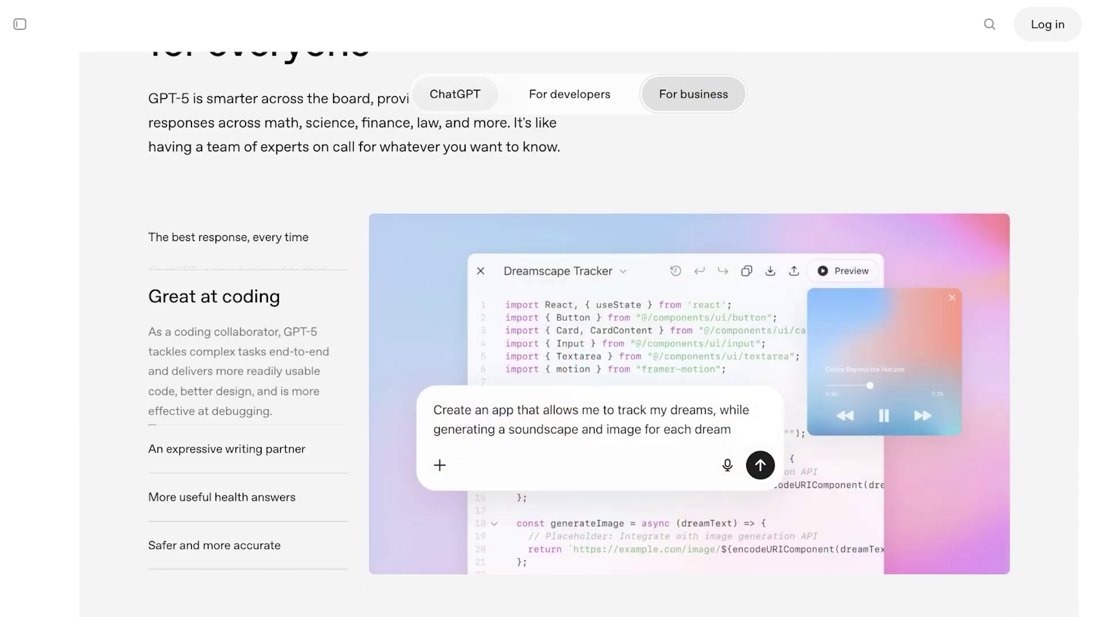
pyautogui.scroll(-1, 579, 343)
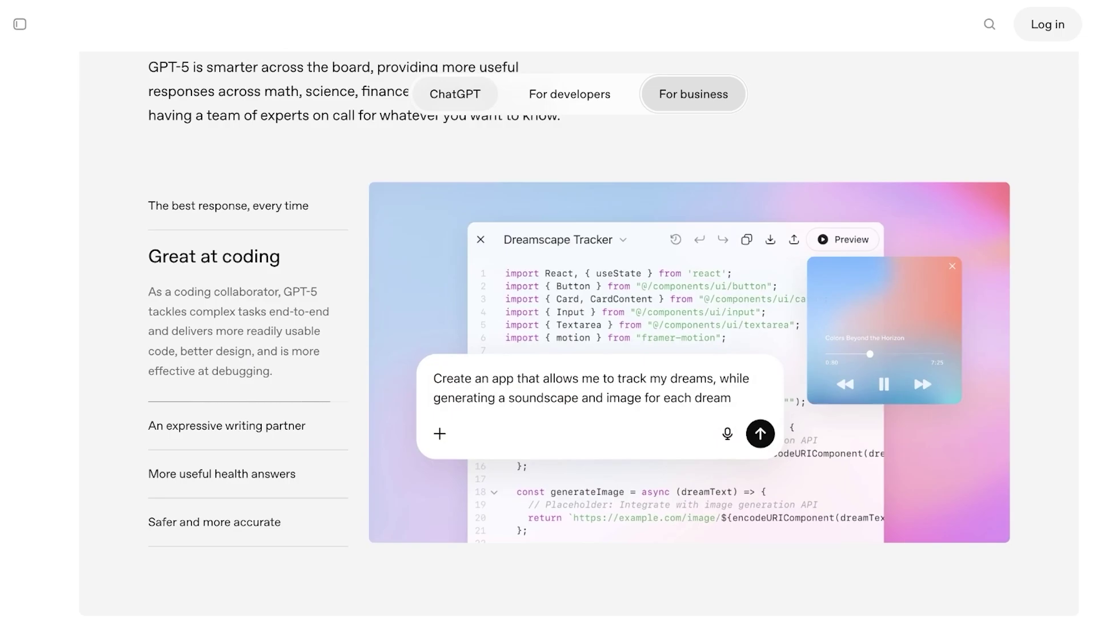
pyautogui.click(222, 458)
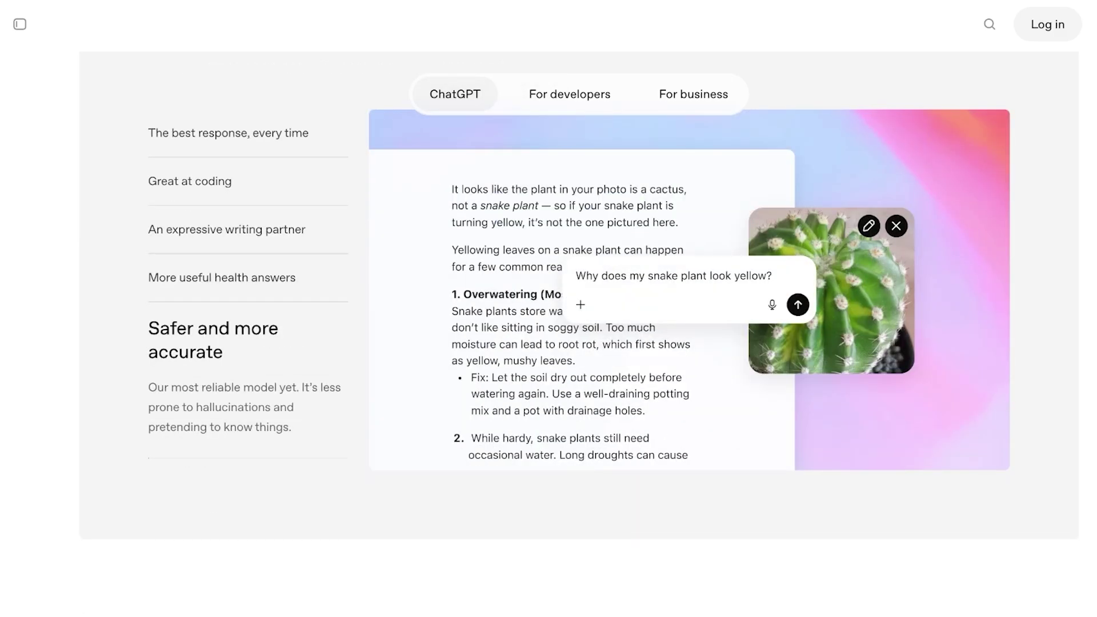
pyautogui.scroll(-5, 163, 526)
pyautogui.scroll(-10, 163, 525)
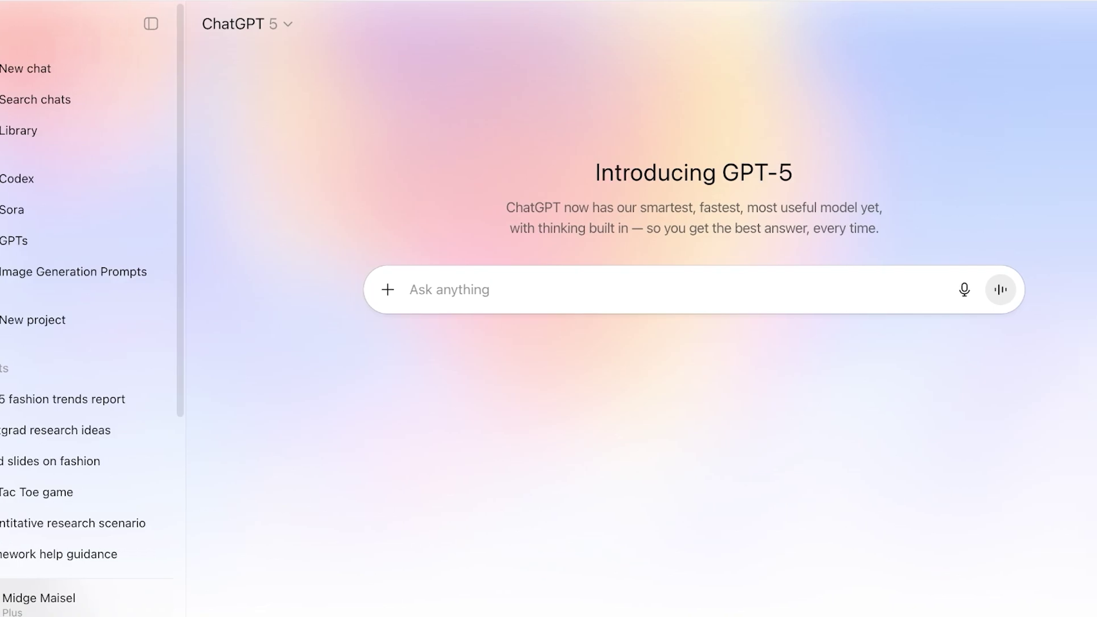
# Ask ChatGPT 5 with the prompt "tell me a 500 word story".
pyautogui.write('tell me a 500 ')
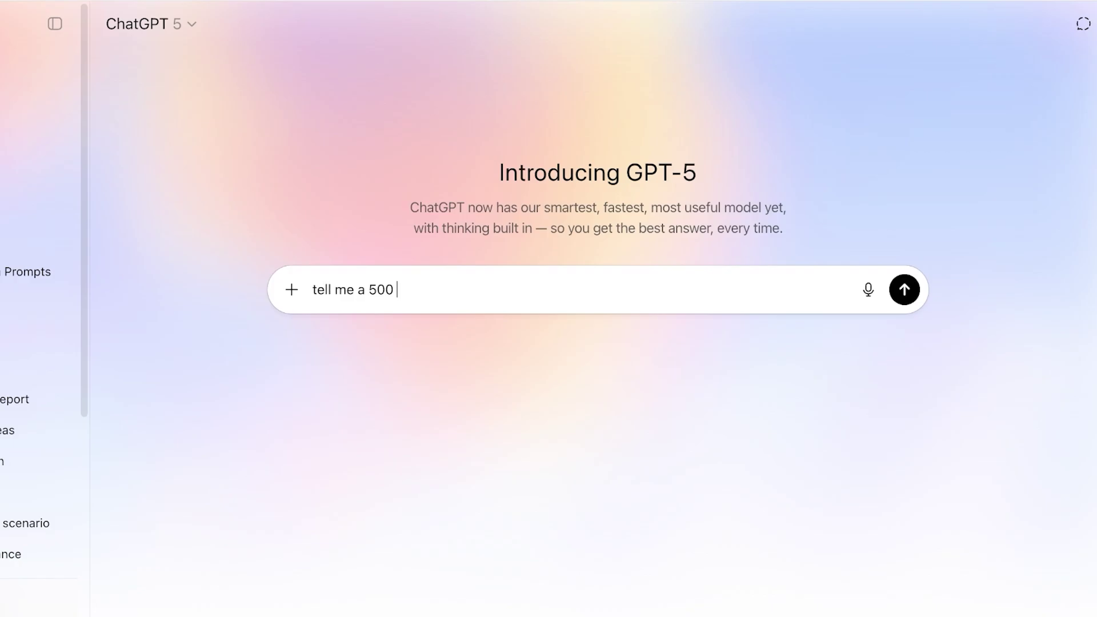
pyautogui.write('word story')
pyautogui.press('Return')
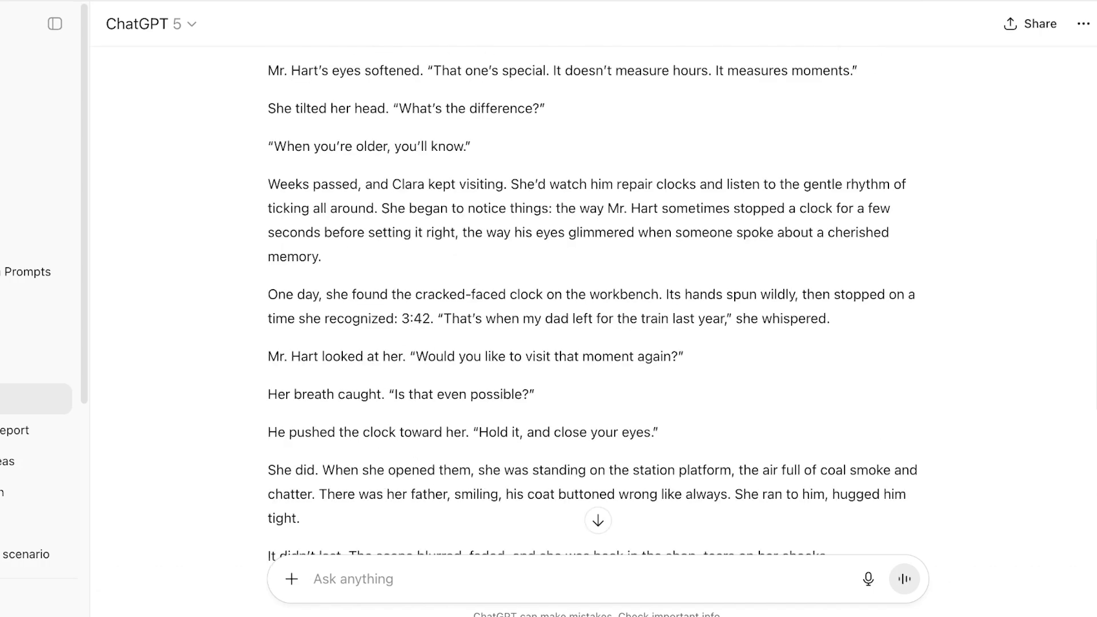
# Read through the generated story from its title to the closing follow-up offer.
pyautogui.scroll(10, 598, 308)
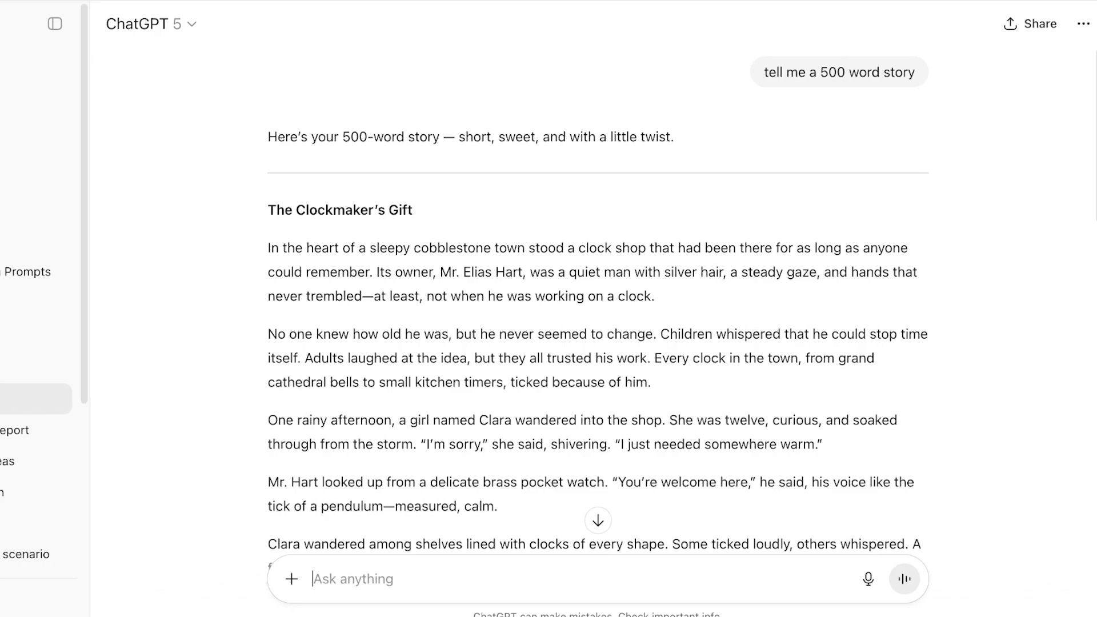
pyautogui.scroll(-20, 597, 308)
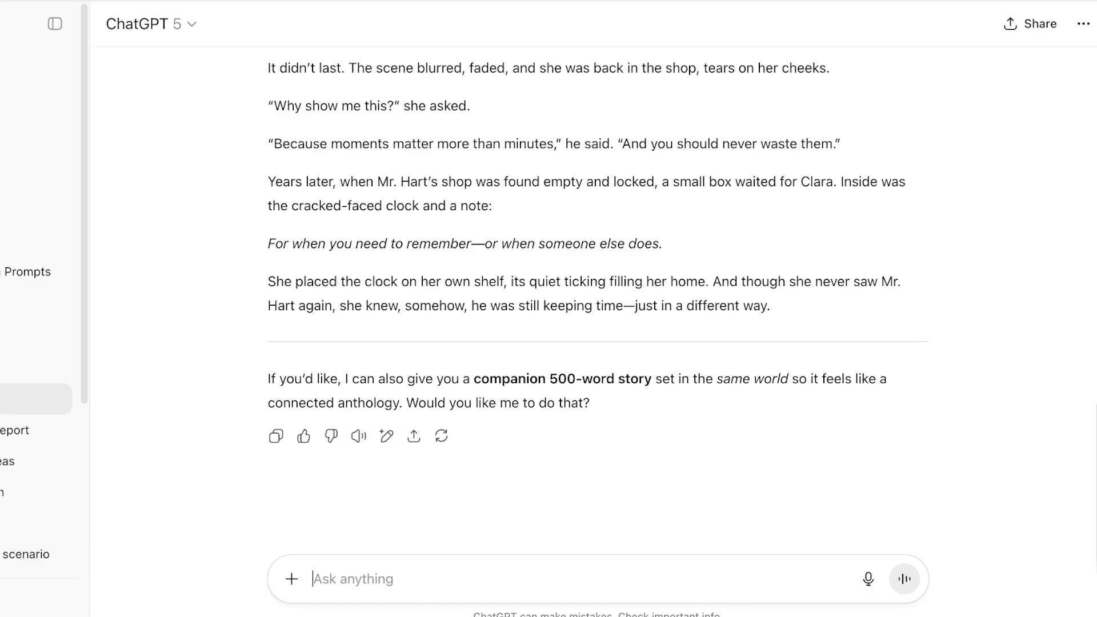
pyautogui.scroll(10, 598, 309)
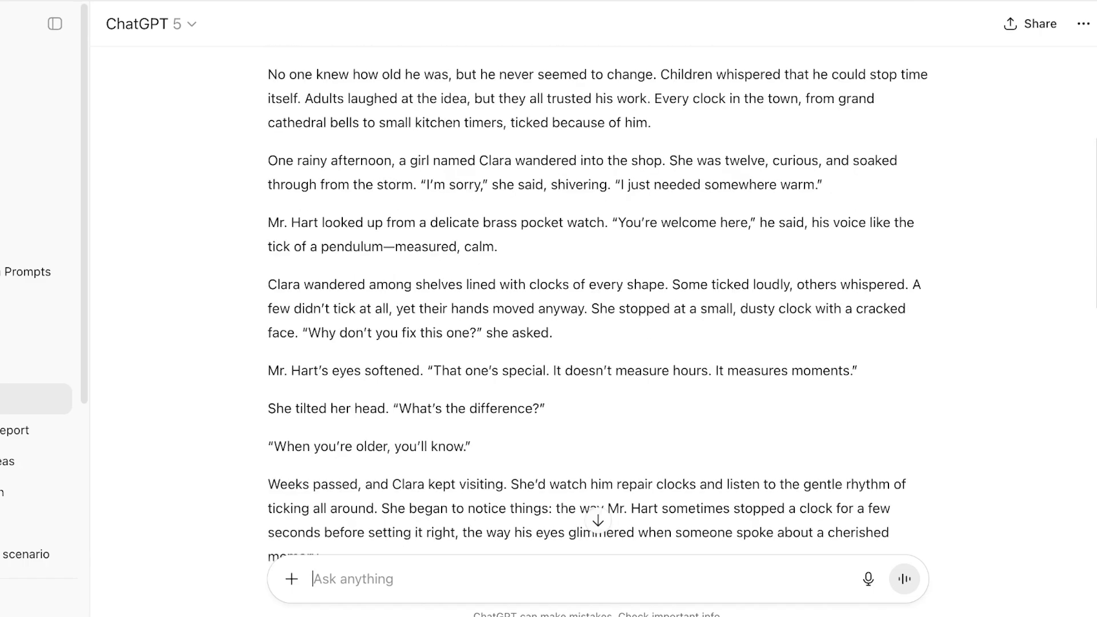
pyautogui.scroll(-10, 598, 308)
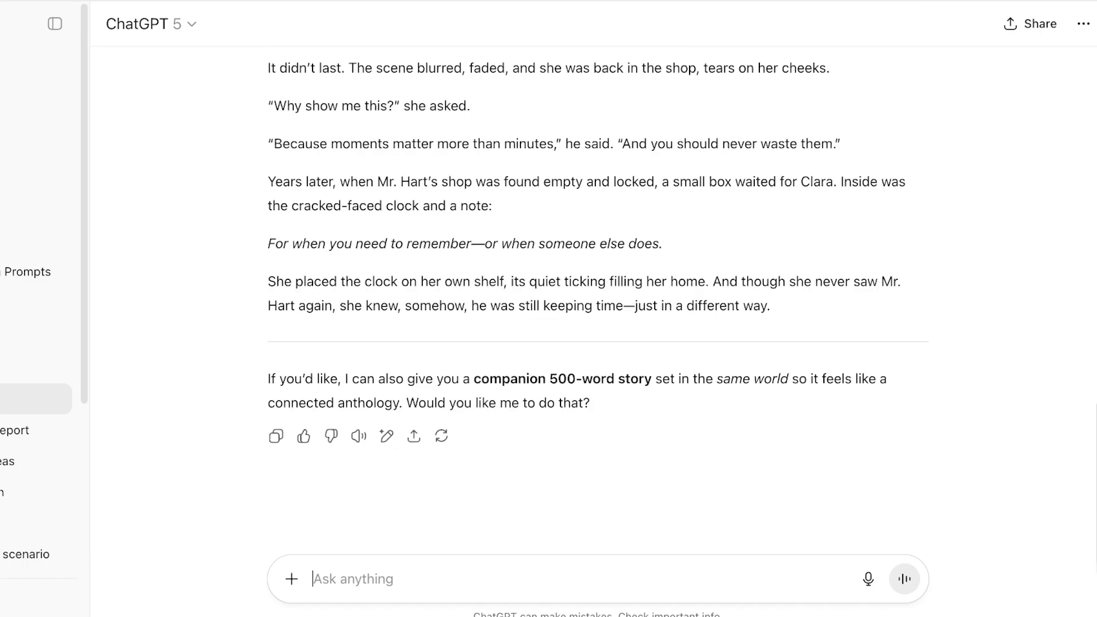
pyautogui.scroll(10, 597, 308)
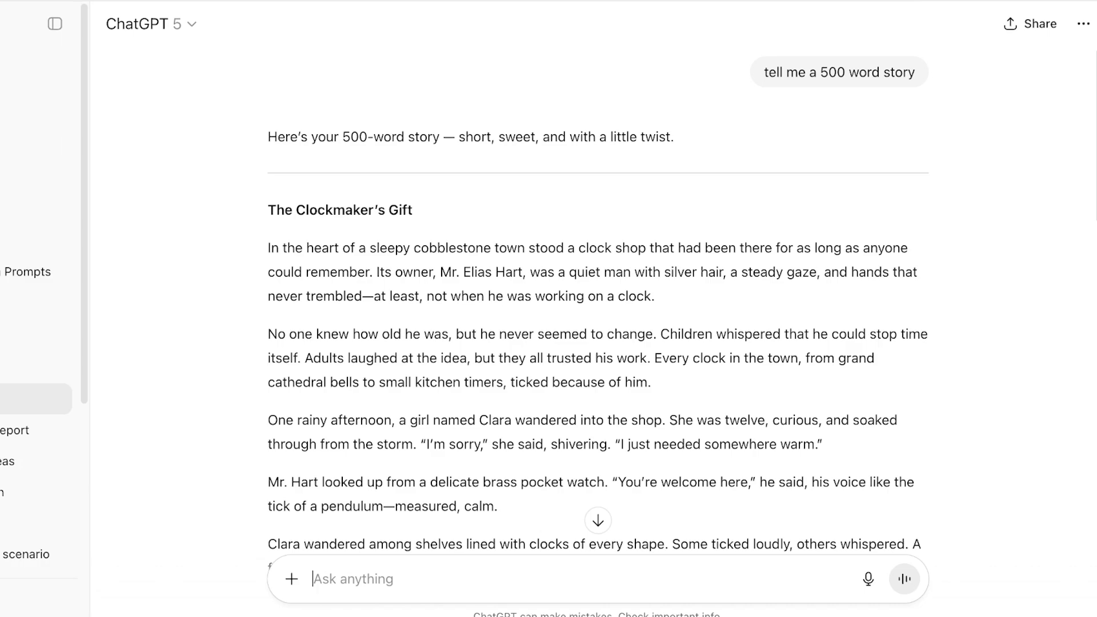
pyautogui.scroll(-15, 598, 309)
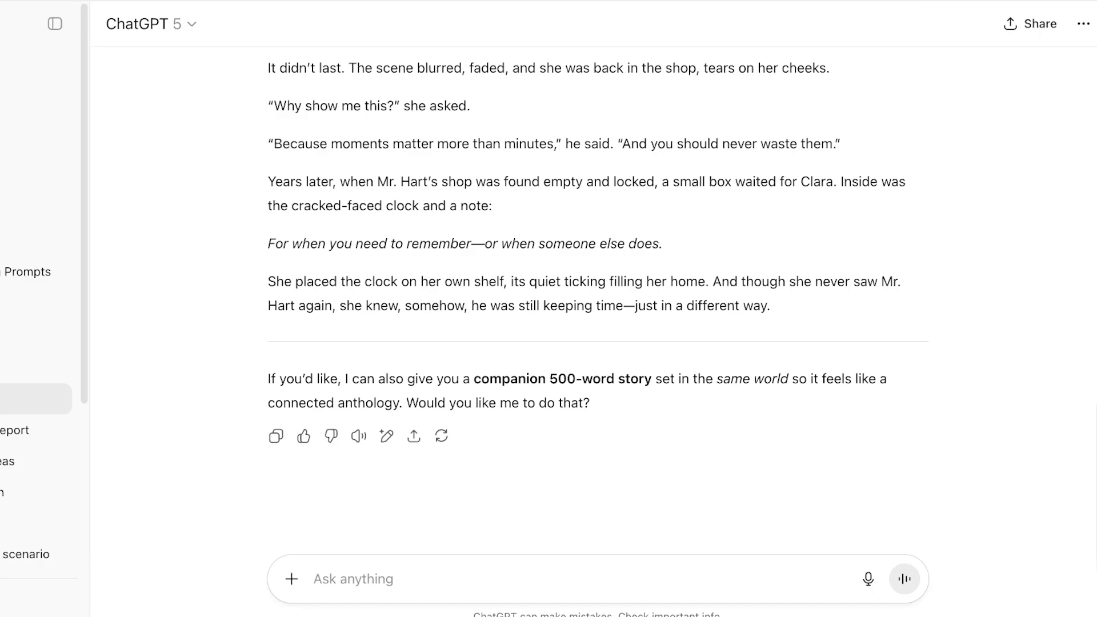
# Send the prompt "build me a simple game" and look over the code as it is generated.
pyautogui.write('build me a simple game')
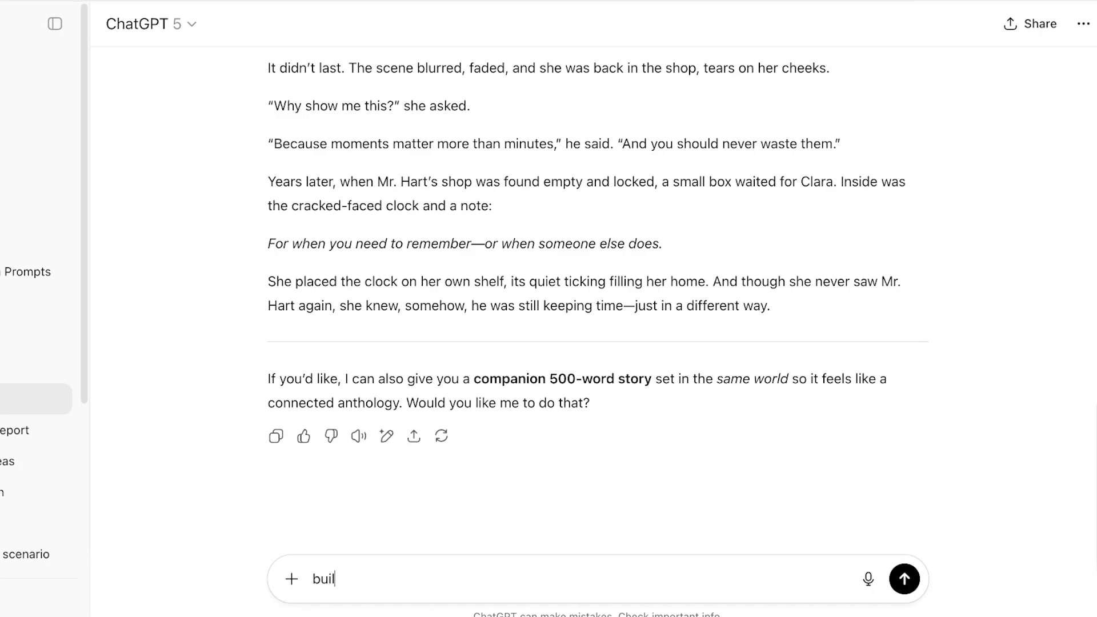
pyautogui.press('Return')
pyautogui.write('t')
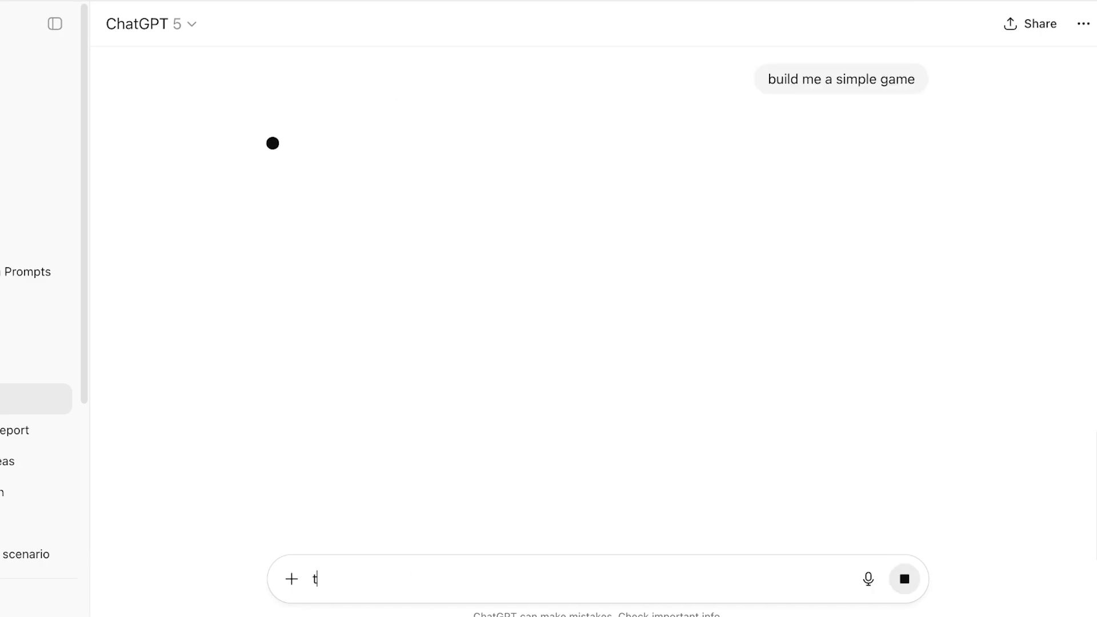
pyautogui.press('BackSpace')
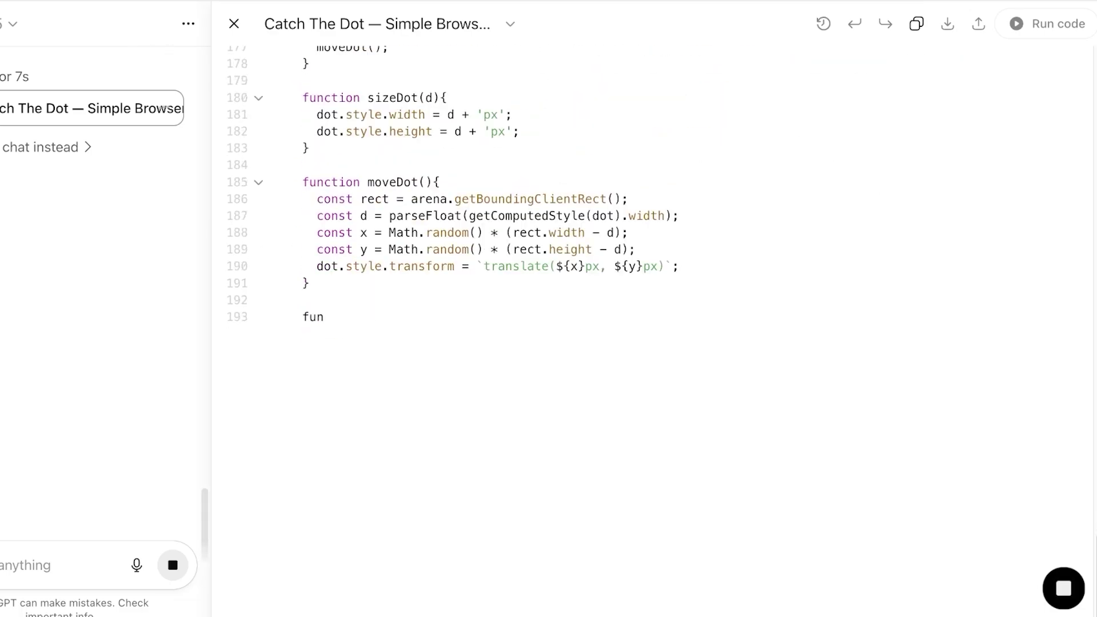
pyautogui.scroll(20, 654, 331)
pyautogui.scroll(5, 652, 331)
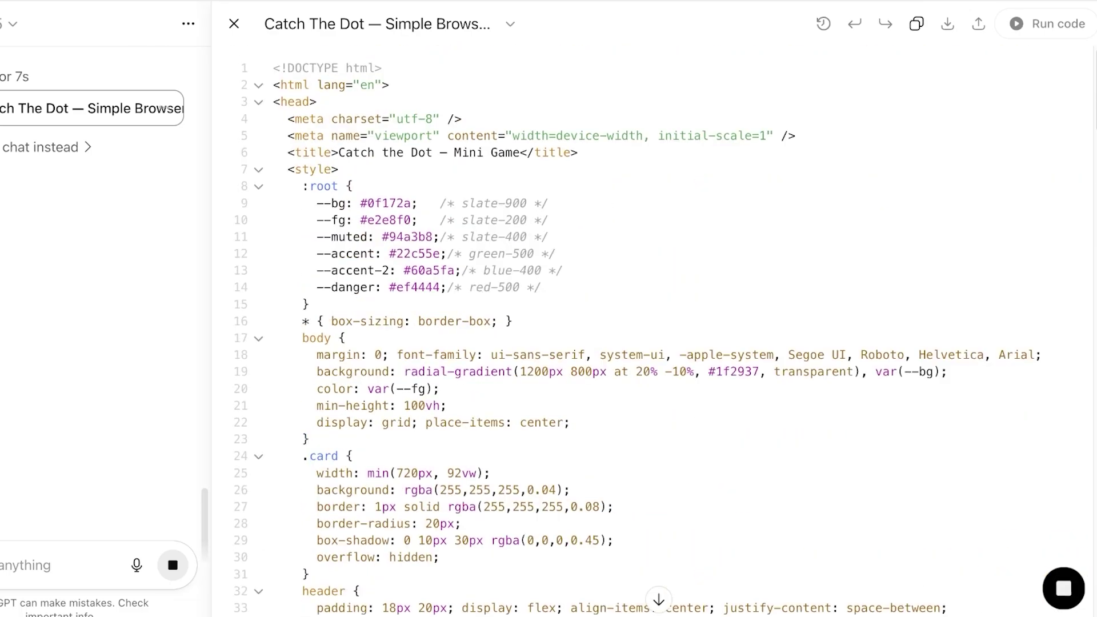
pyautogui.scroll(-20, 654, 331)
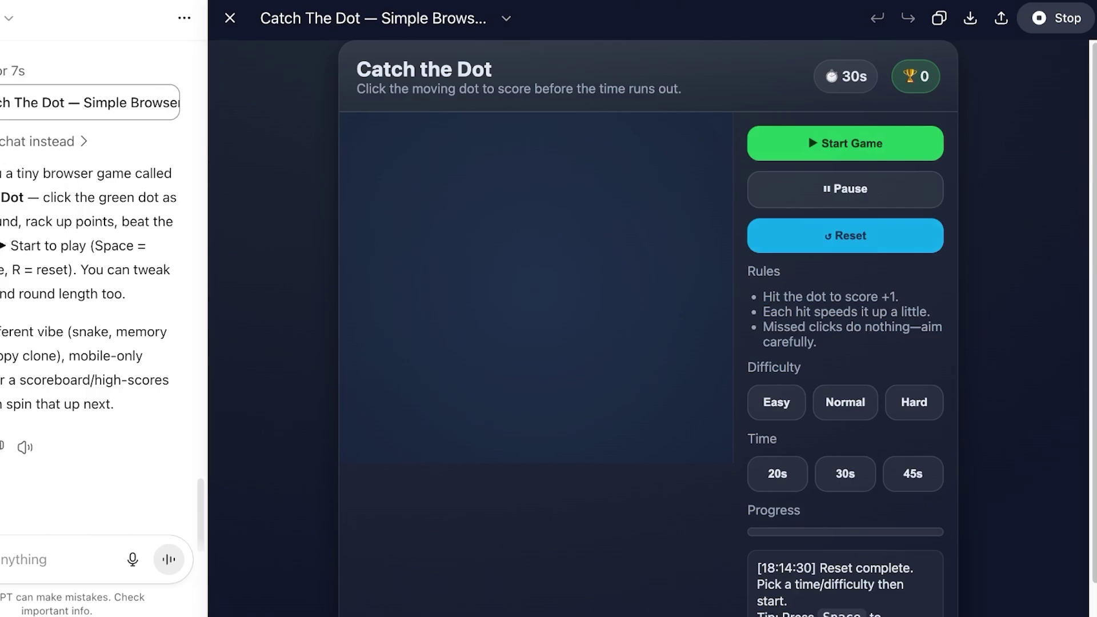
# Look over the Catch the Dot controls, start the game and hit the moving green dot several times.
pyautogui.scroll(-1, 651, 326)
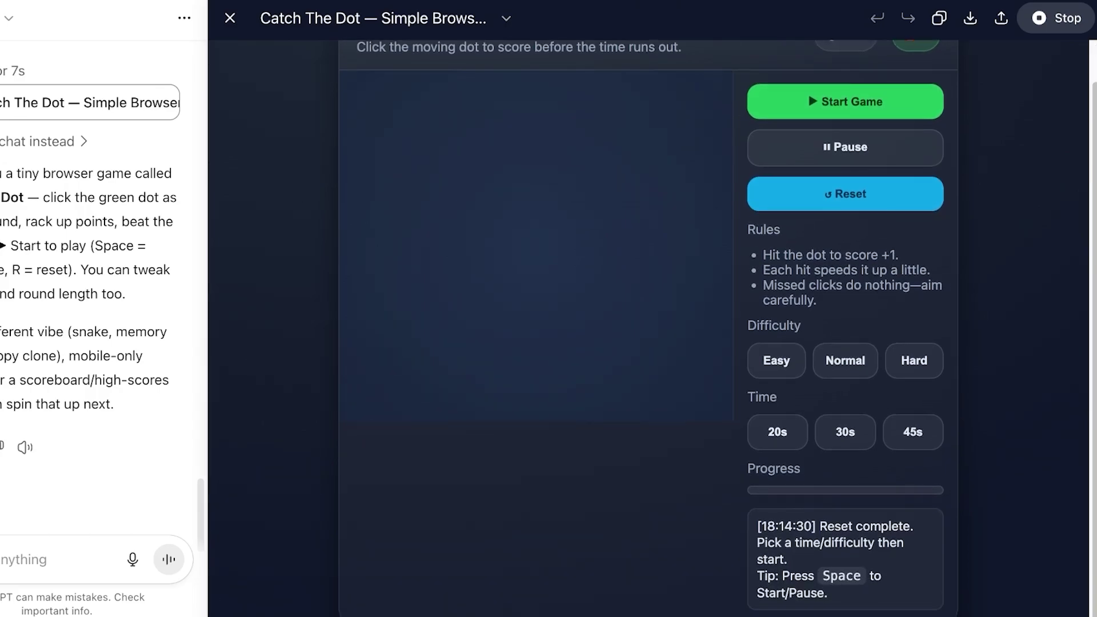
pyautogui.scroll(1, 651, 326)
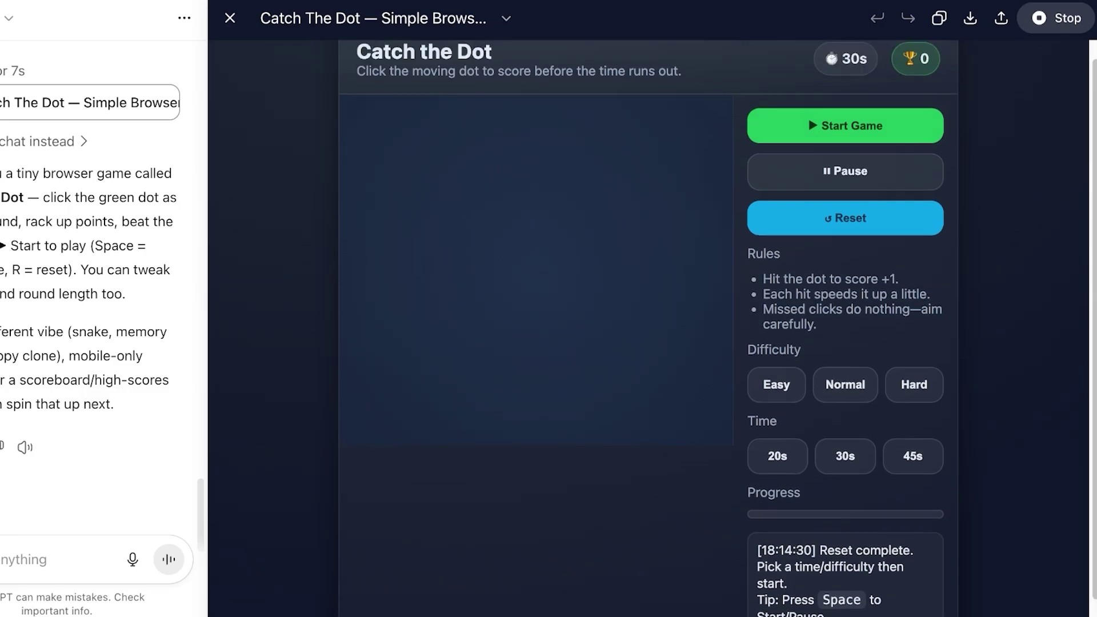
pyautogui.press('space')
pyautogui.click(408, 246)
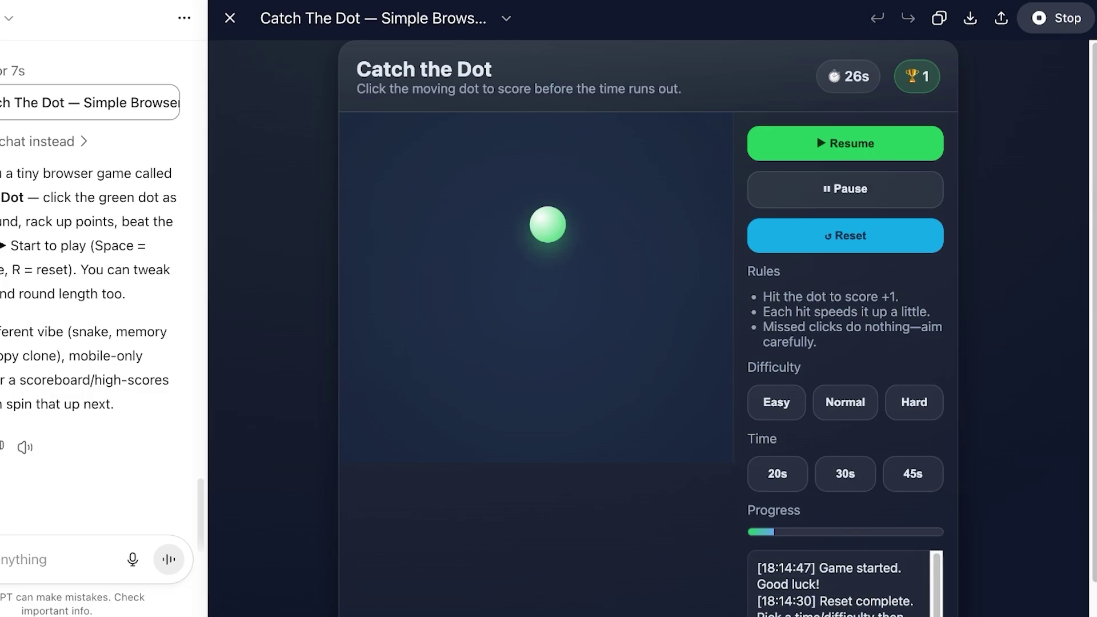
pyautogui.click(548, 224)
pyautogui.click(368, 403)
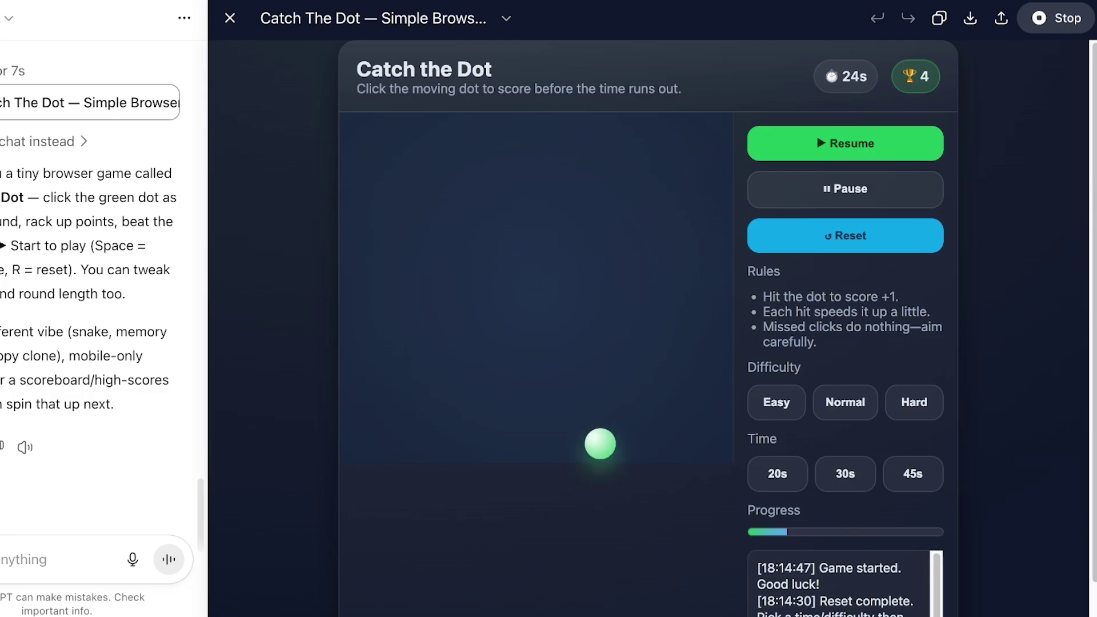
pyautogui.click(414, 258)
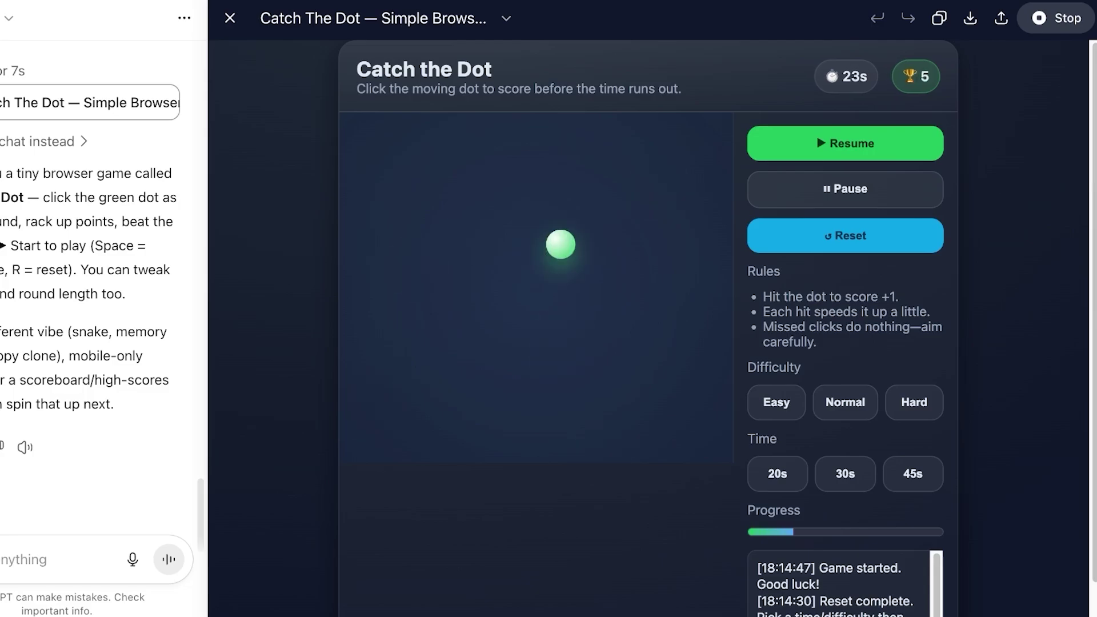
pyautogui.click(637, 167)
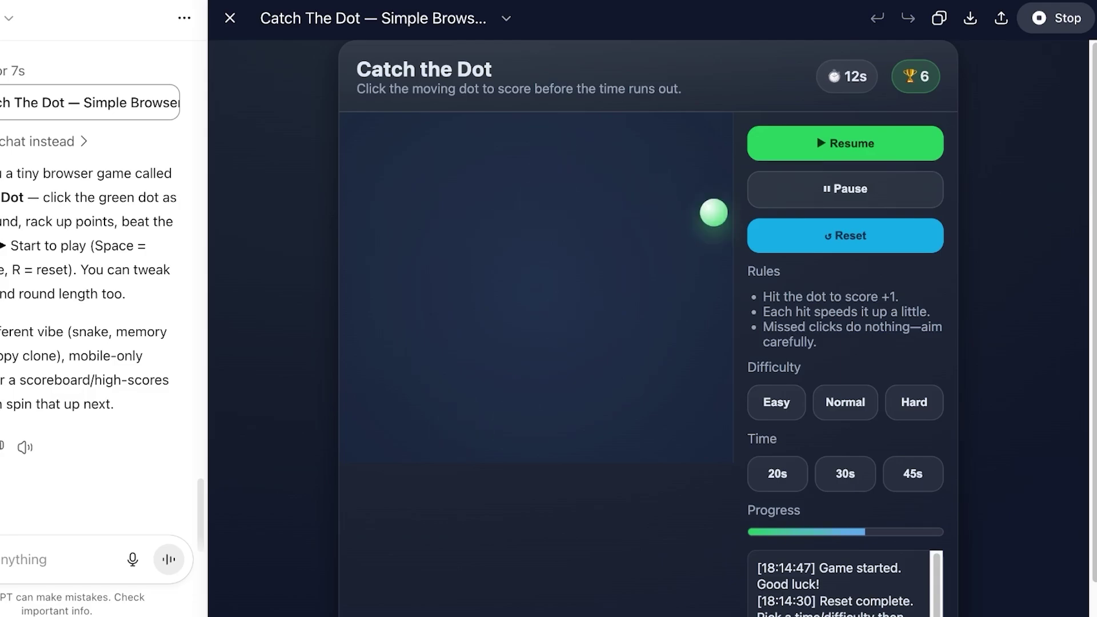
# Let the Catch the Dot round run out, reset the game and close its preview to return to the chat.
pyautogui.scroll(-1, 717, 328)
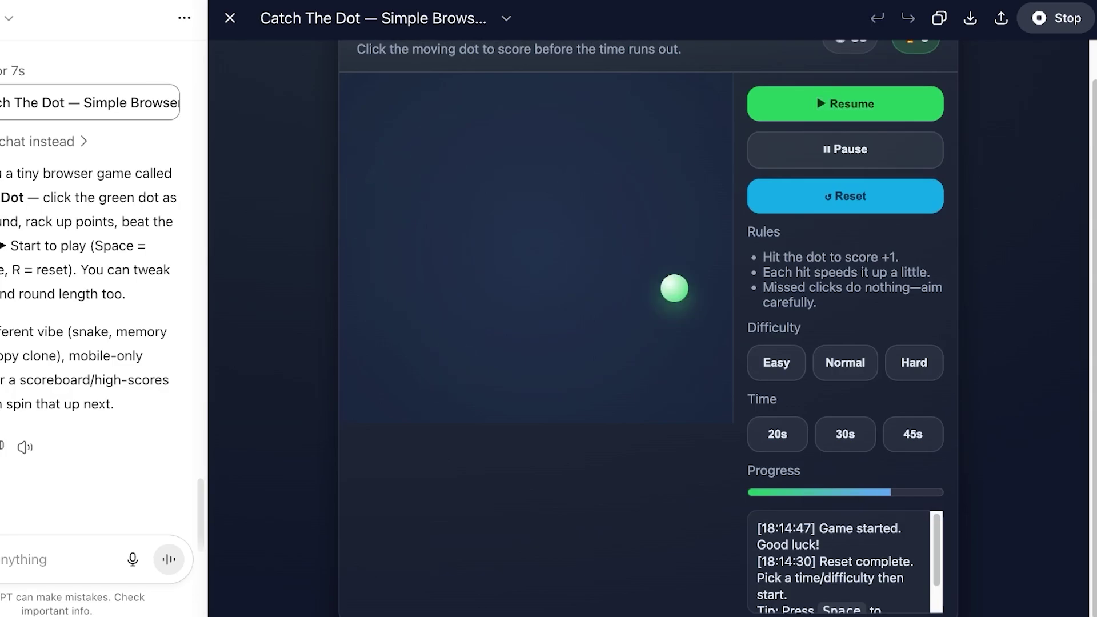
pyautogui.scroll(1, 717, 329)
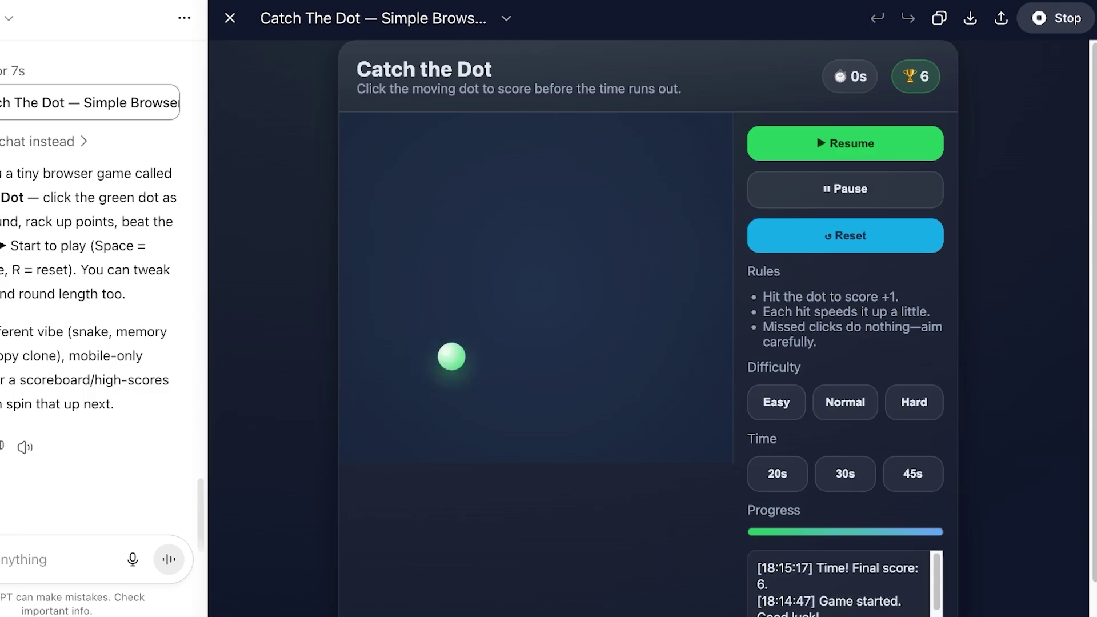
pyautogui.scroll(-1, 717, 328)
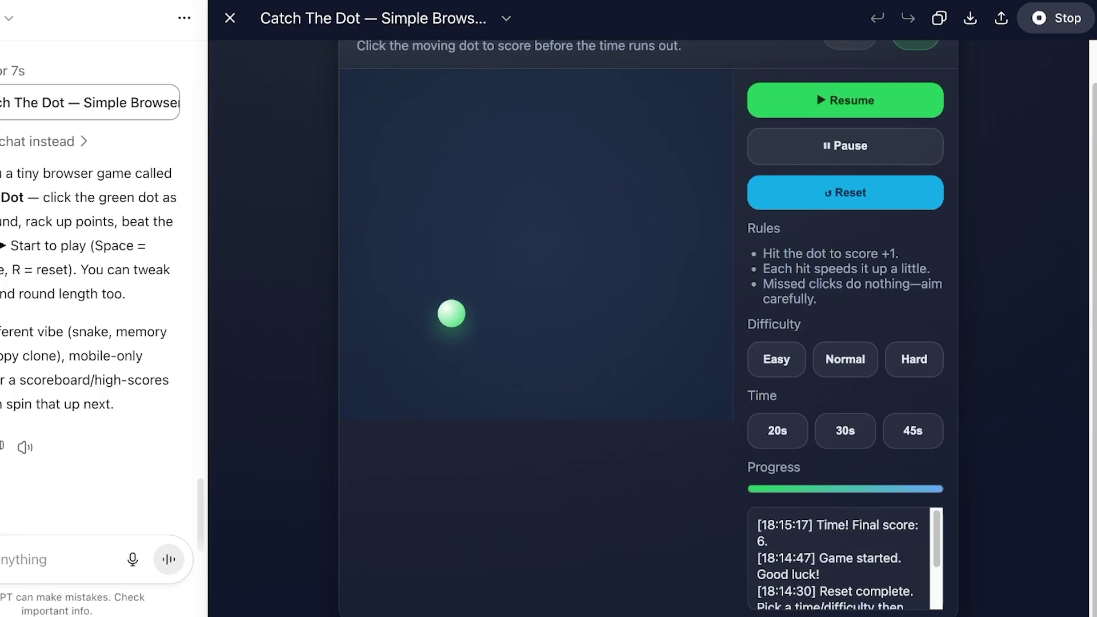
pyautogui.scroll(-2, 839, 559)
pyautogui.scroll(2, 839, 559)
pyautogui.scroll(1, 839, 558)
pyautogui.scroll(-1, 839, 559)
pyautogui.scroll(1, 845, 236)
pyautogui.click(845, 236)
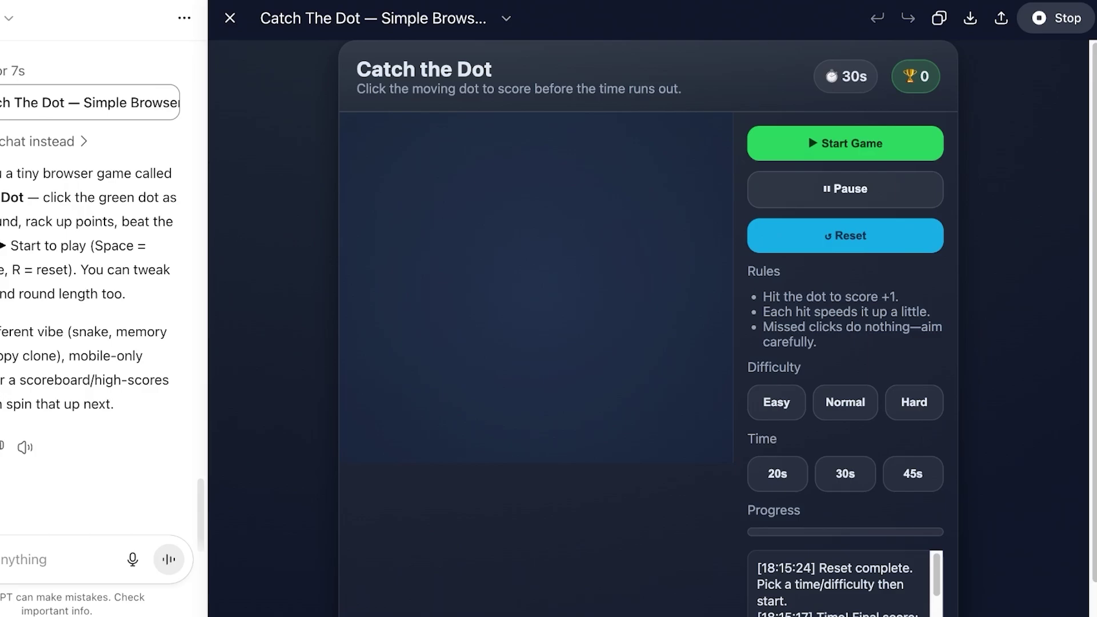
pyautogui.click(229, 18)
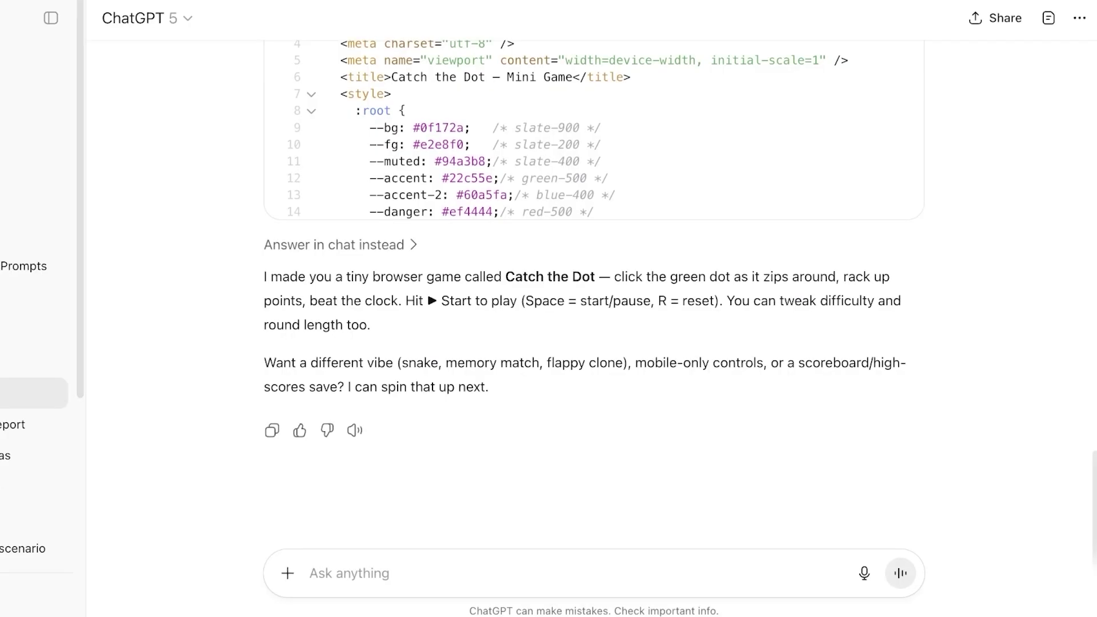
# Replace the draft prompt with "tell me something creative" and send it.
pyautogui.write('tell me som')
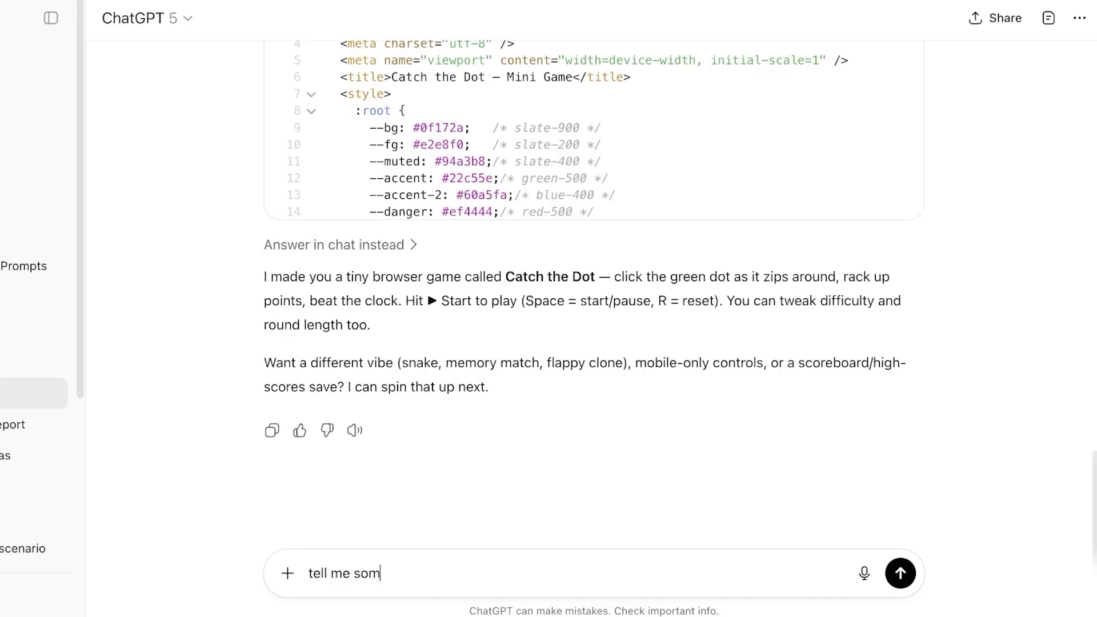
pyautogui.write('ething creative')
pyautogui.press('Return')
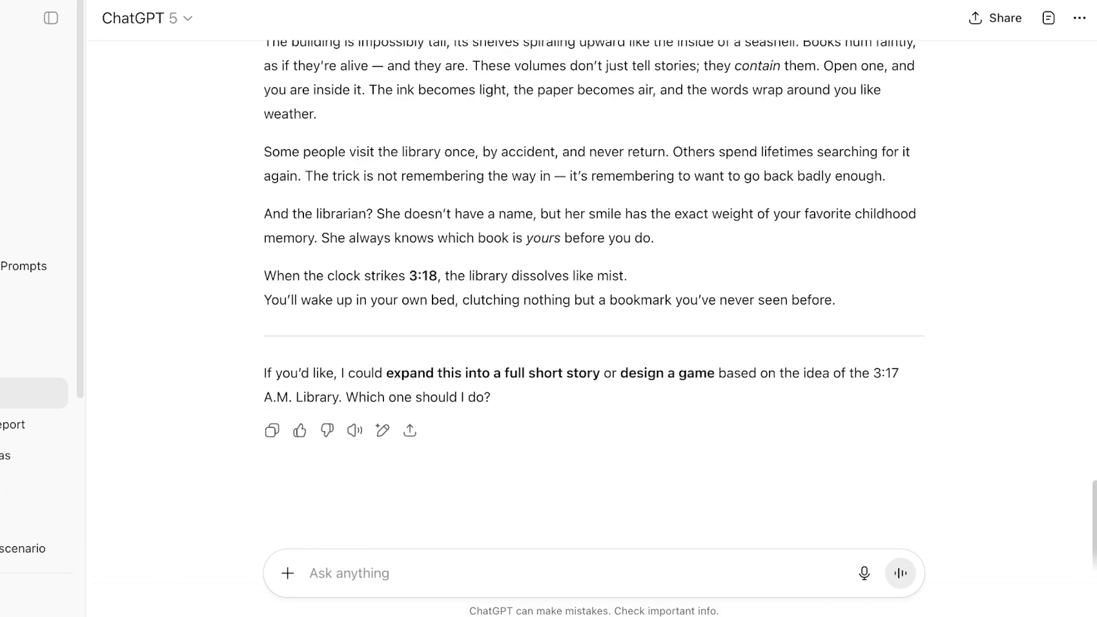
# Reread the 3:17 A.M. library story, and send the prompt "give me 10 ideas for quantitative research in io psych".
pyautogui.scroll(8, 595, 285)
pyautogui.scroll(-7, 594, 285)
pyautogui.scroll(2, 594, 286)
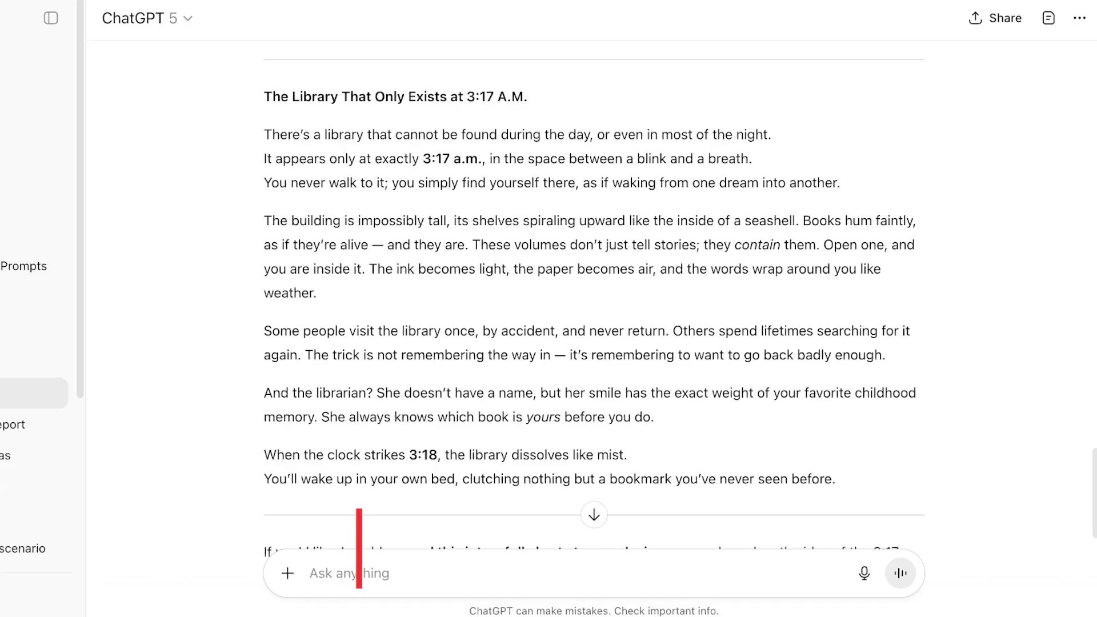
pyautogui.write('giv')
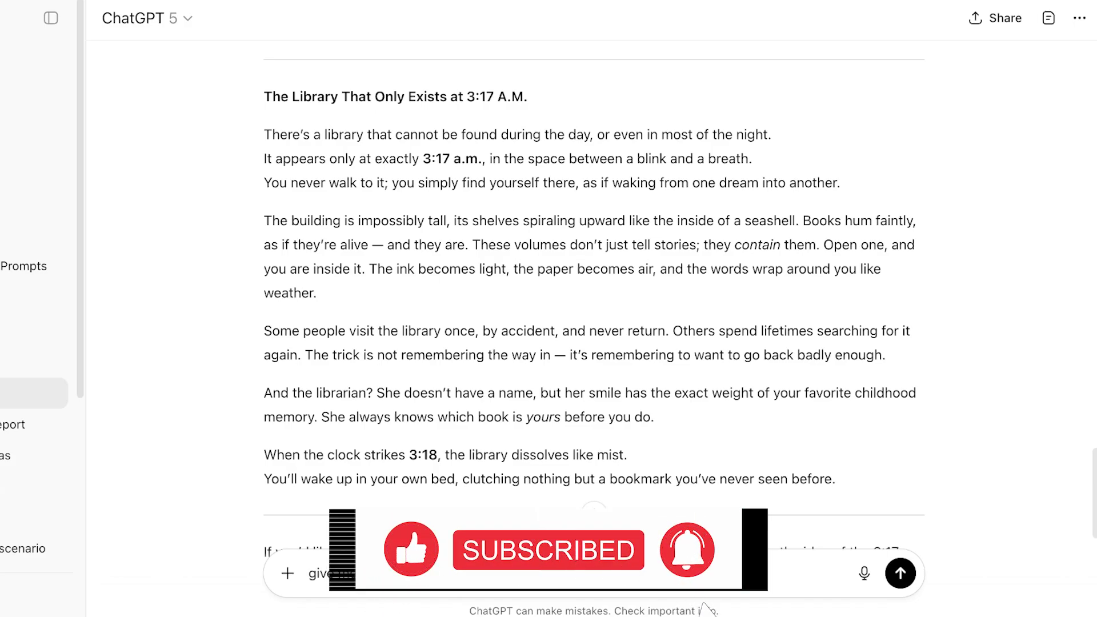
pyautogui.write('e mee me 10 ideas for quantitative research in io psych')
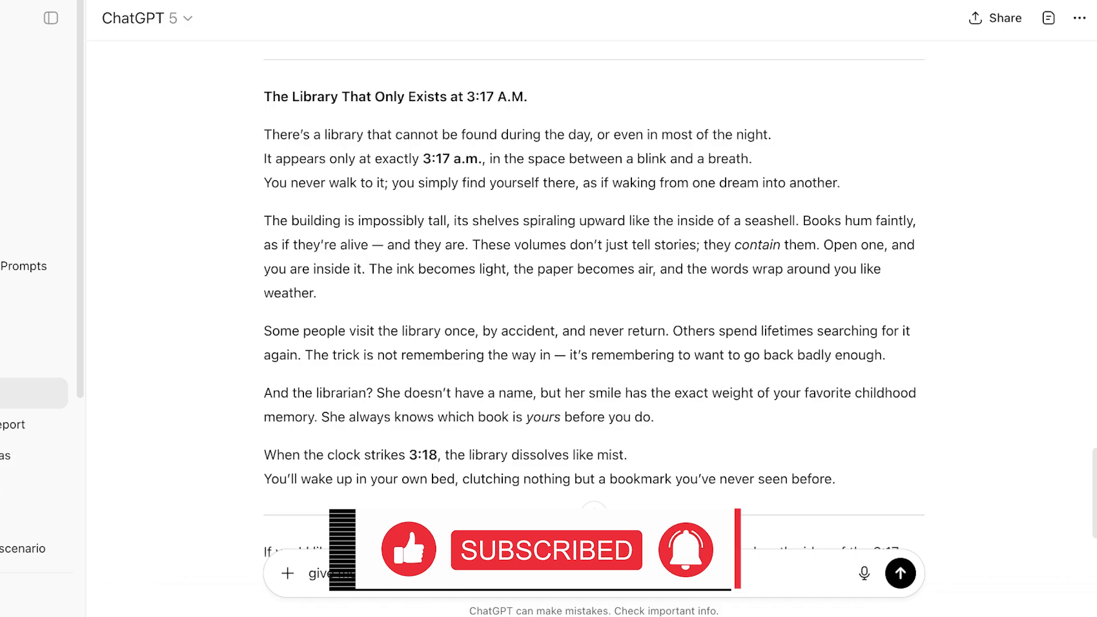
pyautogui.press('Return')
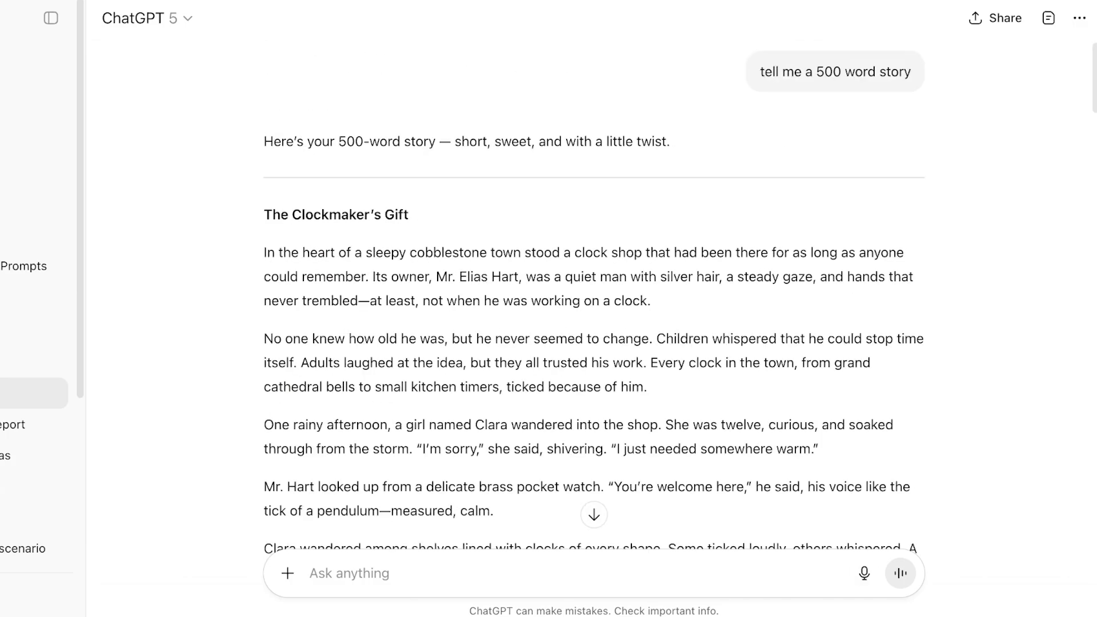
# Switch the model to GPT-5 Thinking and start a new chat.
pyautogui.click(148, 18)
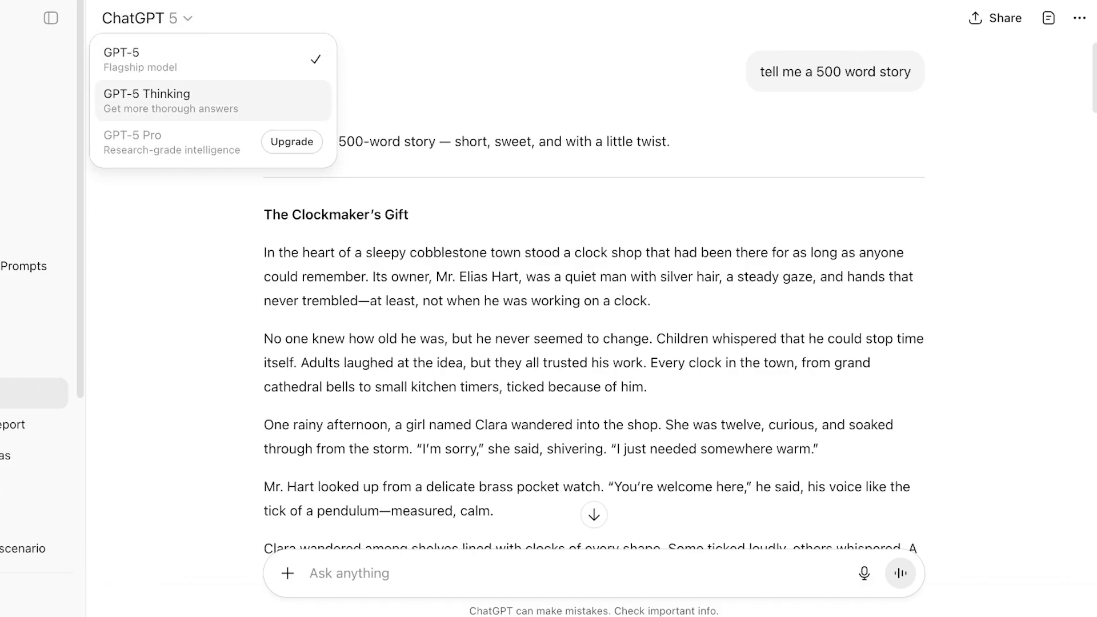
pyautogui.click(171, 101)
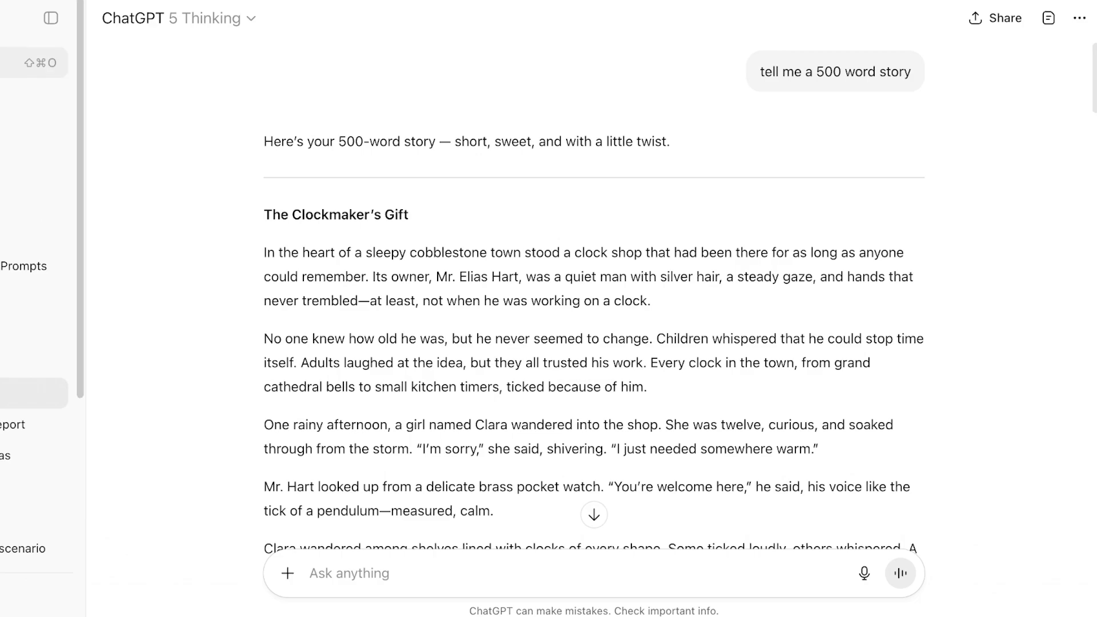
pyautogui.click(23, 62)
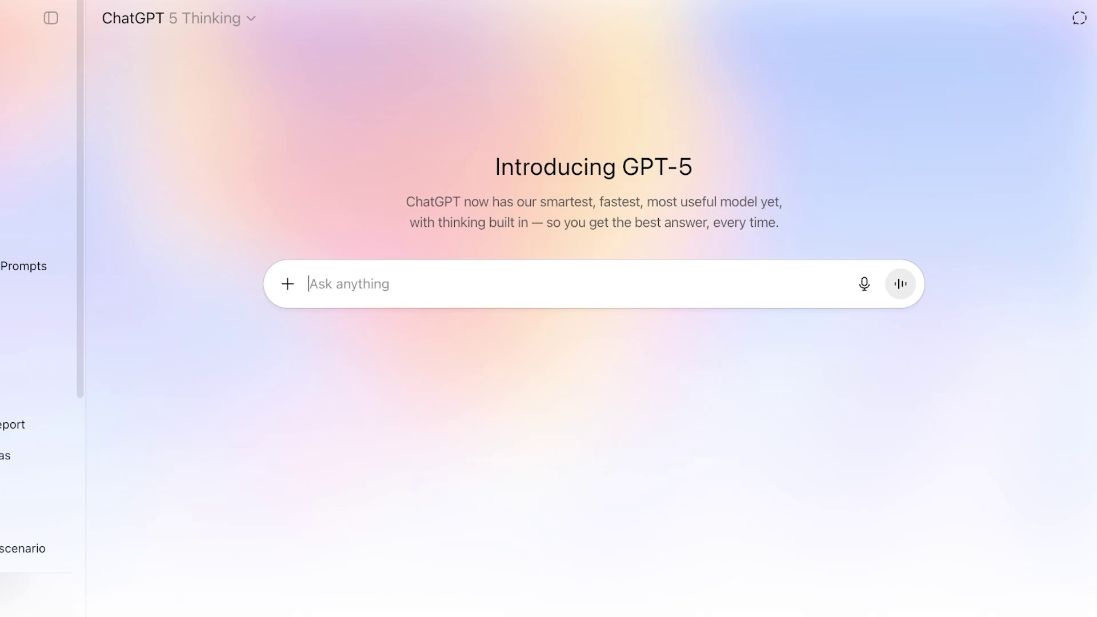
# Send the prompt "Do a literature review on my topic Job Crafting, Leader Humor and Innovative Work Behaviour".
pyautogui.write('Do a literature rev')
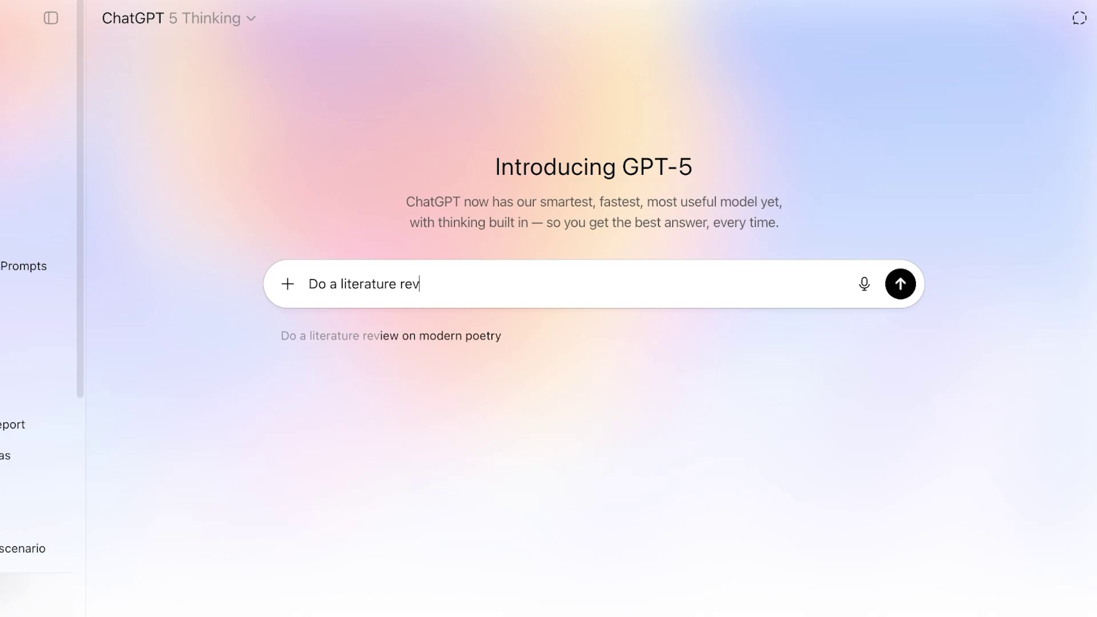
pyautogui.write('iew on my topic ')
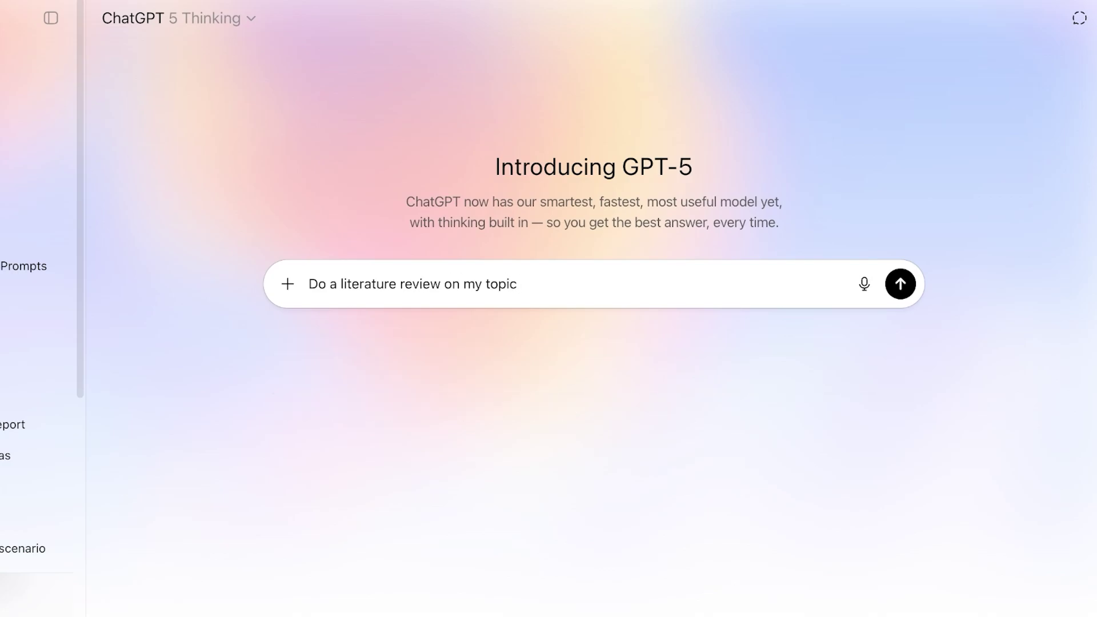
pyautogui.write('Job Crafting, Leader Humor an')
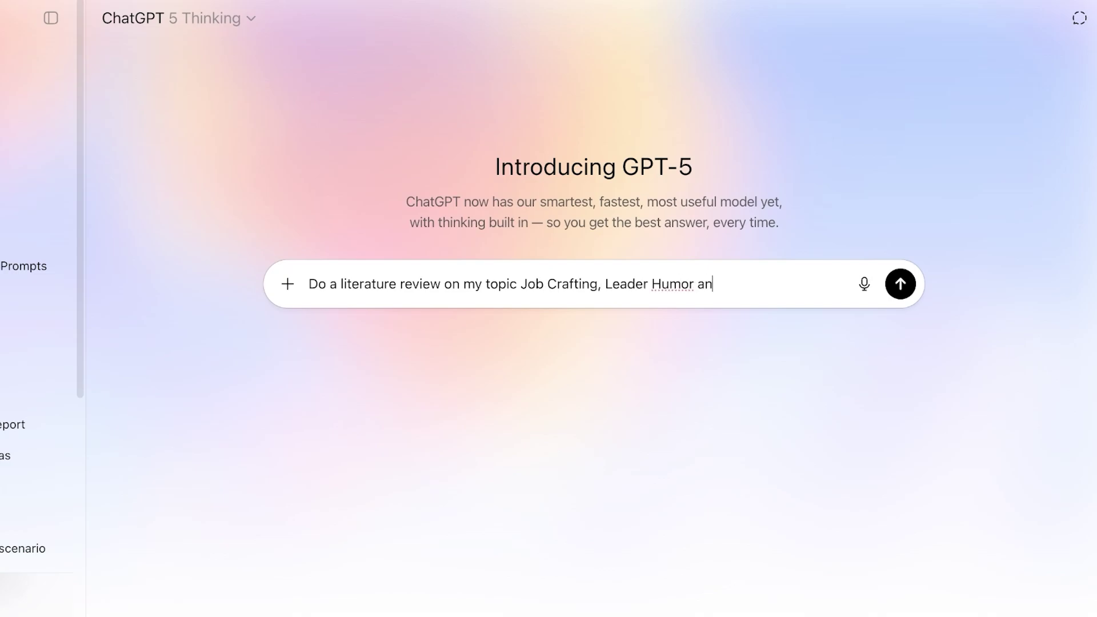
pyautogui.write('d Innovative Work Behaviour')
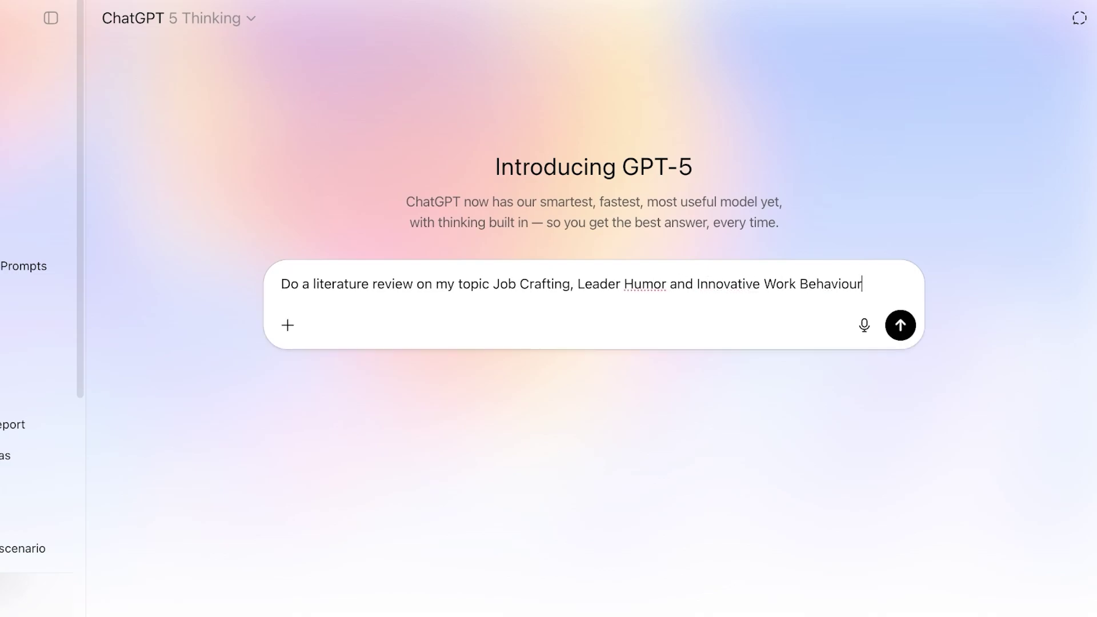
pyautogui.press('Return')
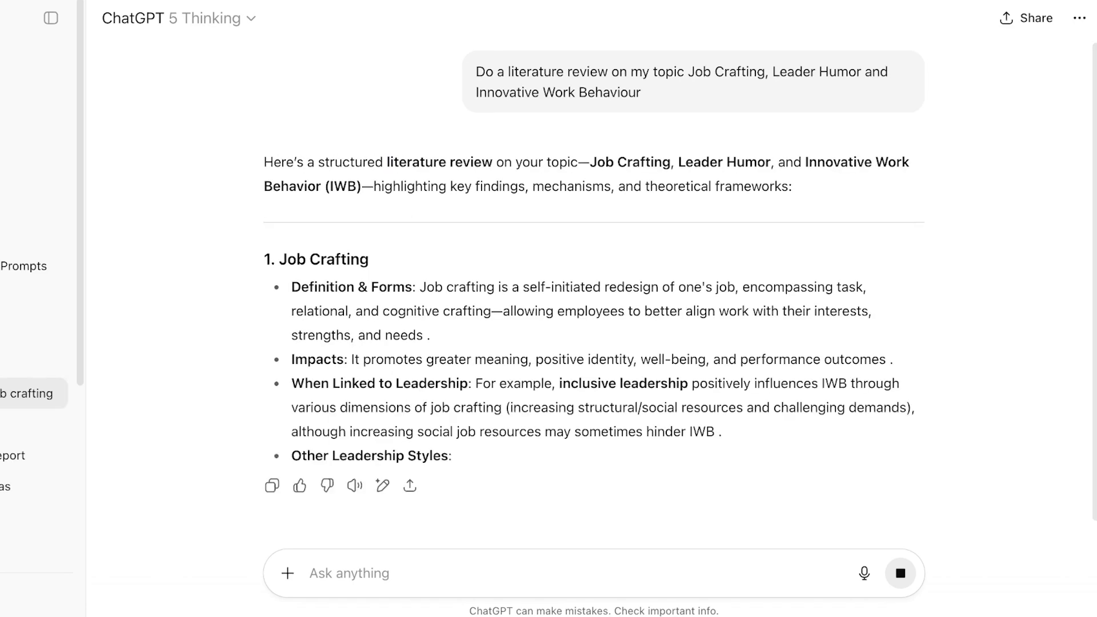
# Look over the generated literature review, including its sections, cited sources and summary table.
pyautogui.scroll(-5, 594, 308)
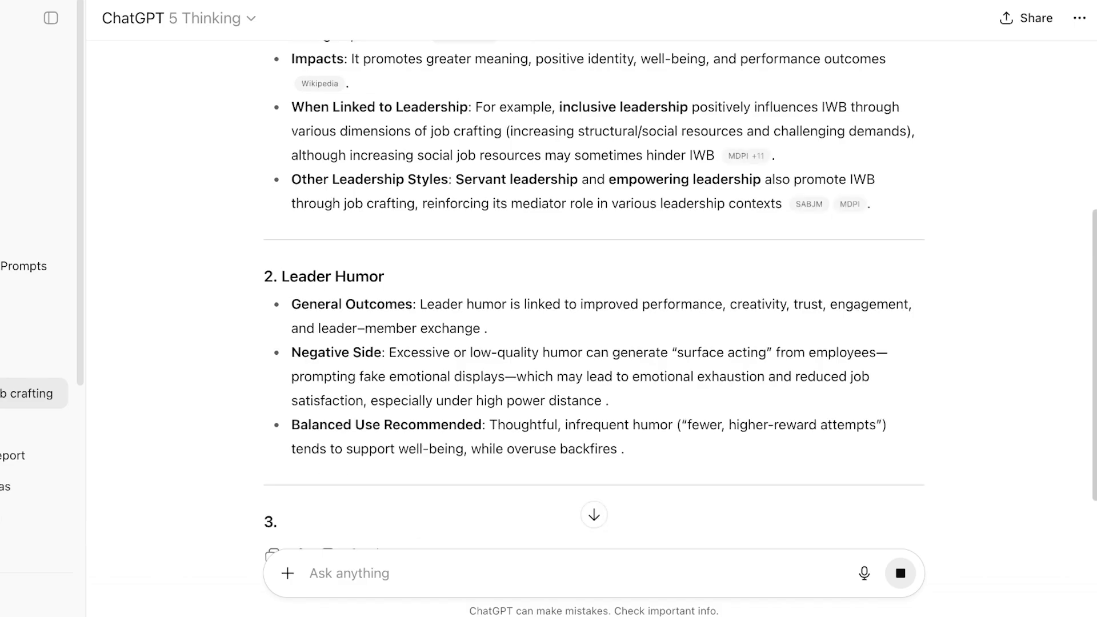
pyautogui.scroll(5, 594, 309)
pyautogui.scroll(-20, 594, 308)
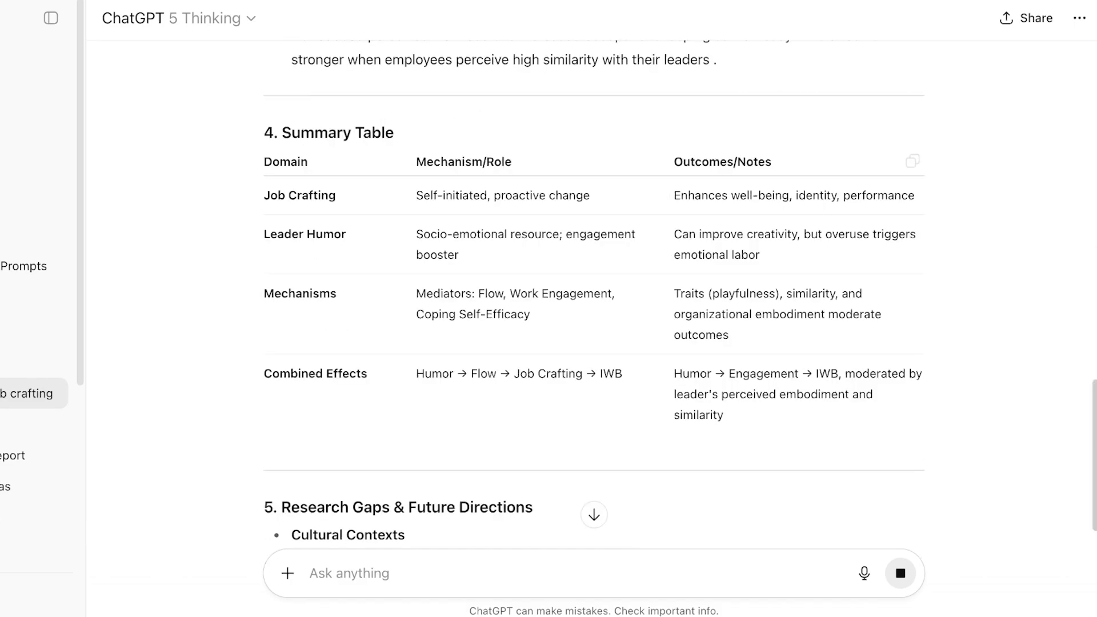
pyautogui.scroll(-2, 594, 286)
pyautogui.scroll(12, 595, 286)
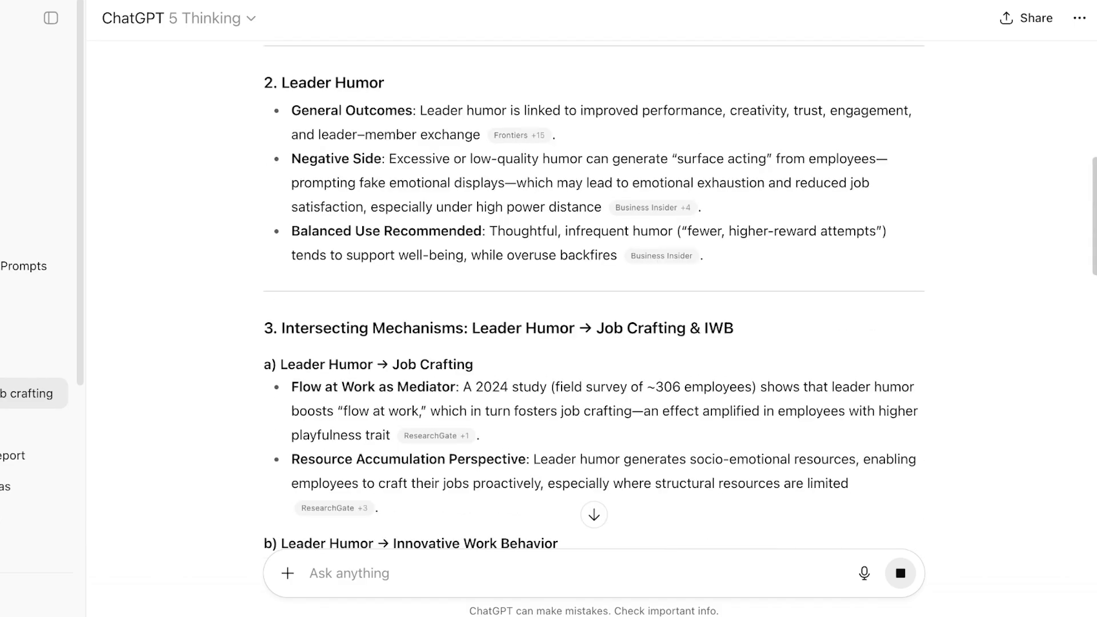
pyautogui.scroll(8, 594, 298)
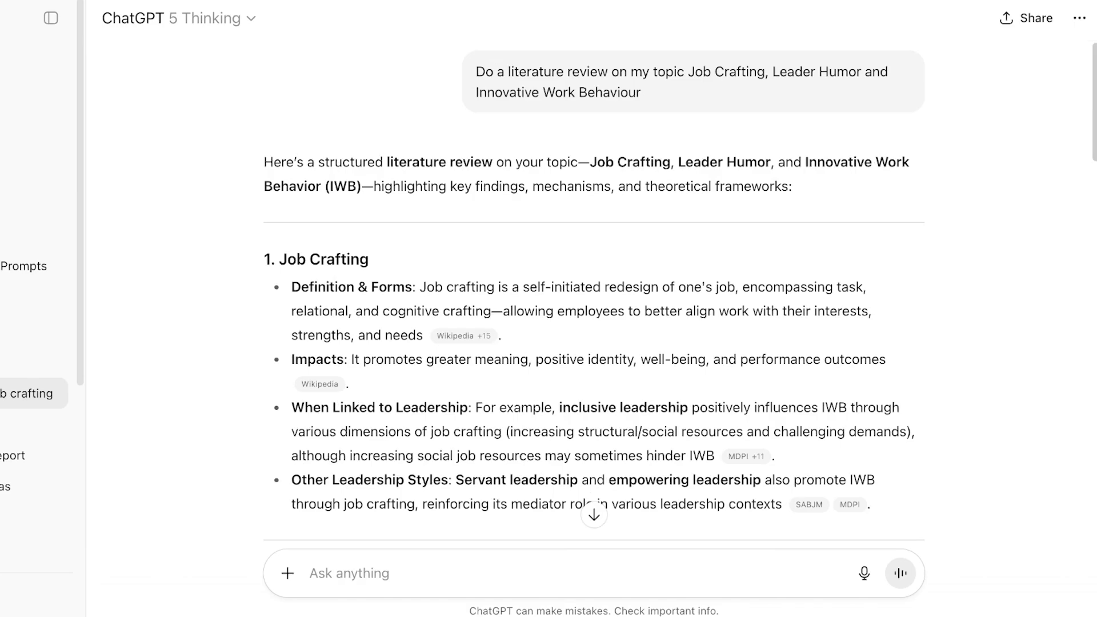
# Start a new chat and look over the attachment and tool options available for a prompt.
pyautogui.click(34, 63)
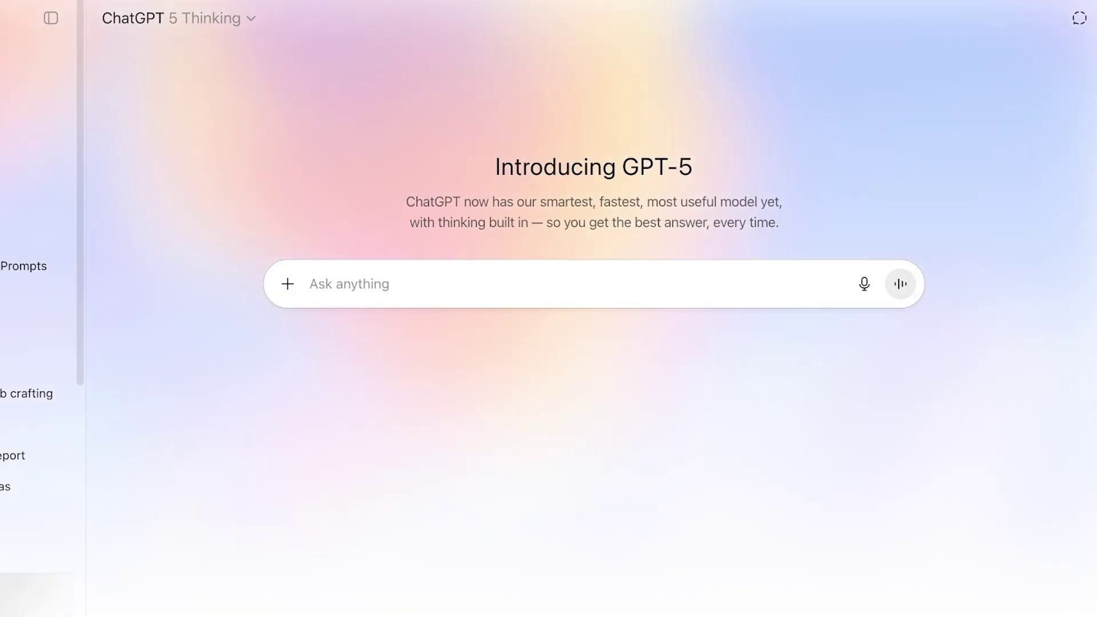
pyautogui.click(288, 284)
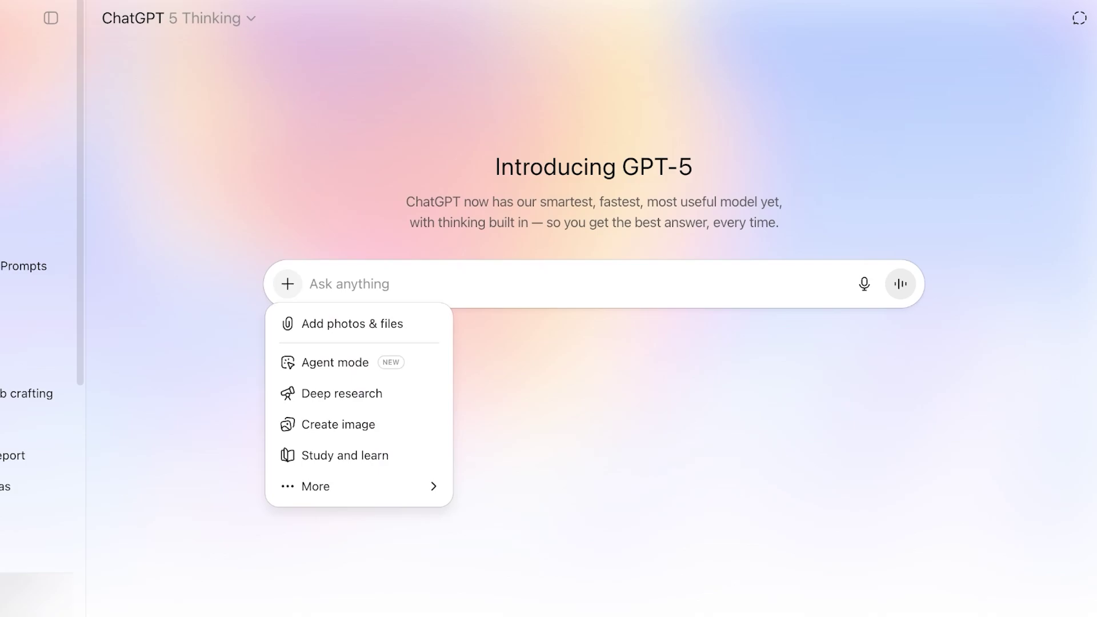
pyautogui.press('Escape')
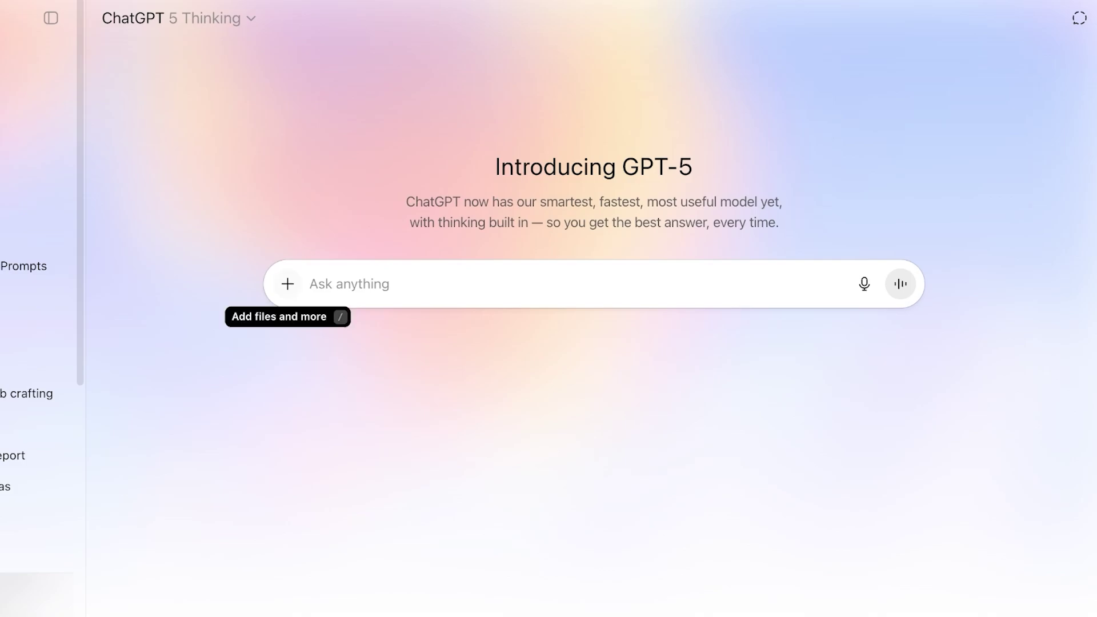
pyautogui.click(288, 284)
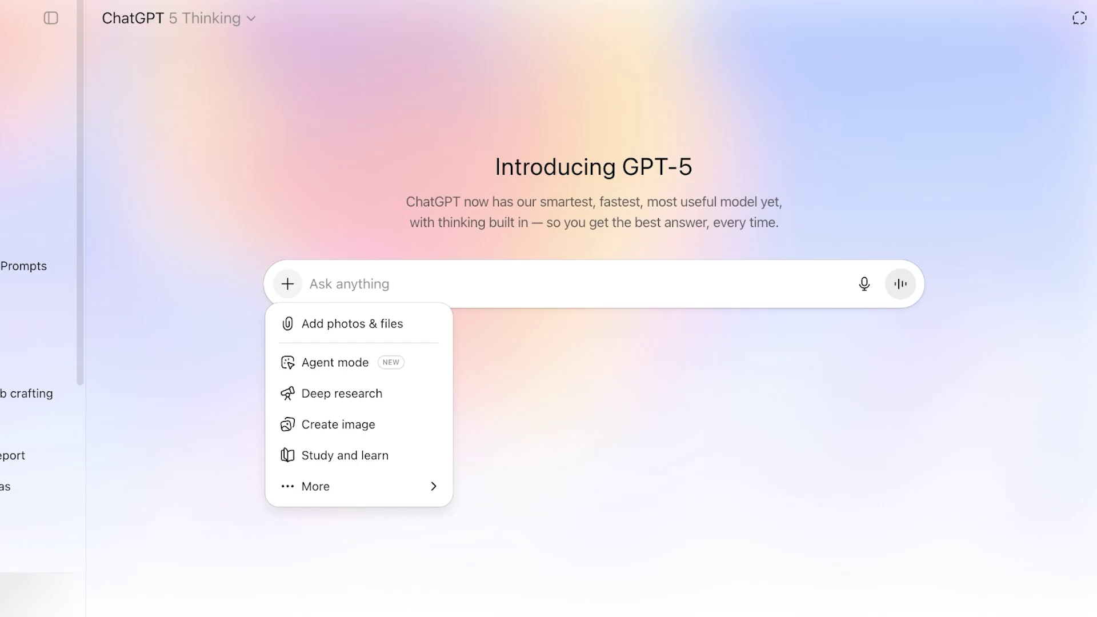
# Switch the model back to the flagship GPT-5.
pyautogui.click(179, 18)
pyautogui.click(179, 18)
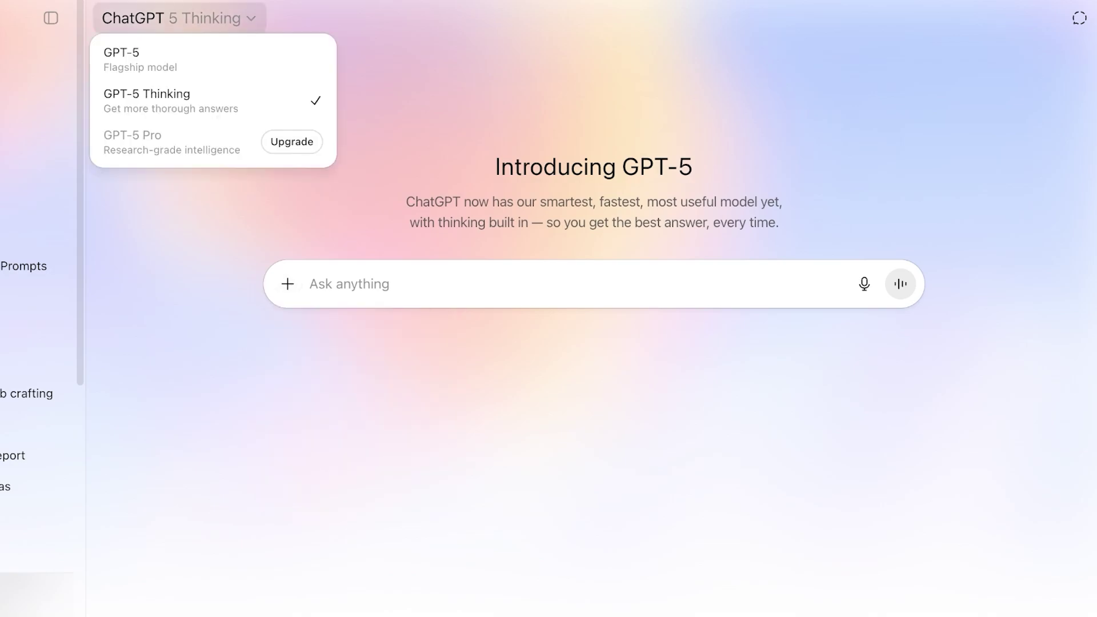
pyautogui.click(172, 59)
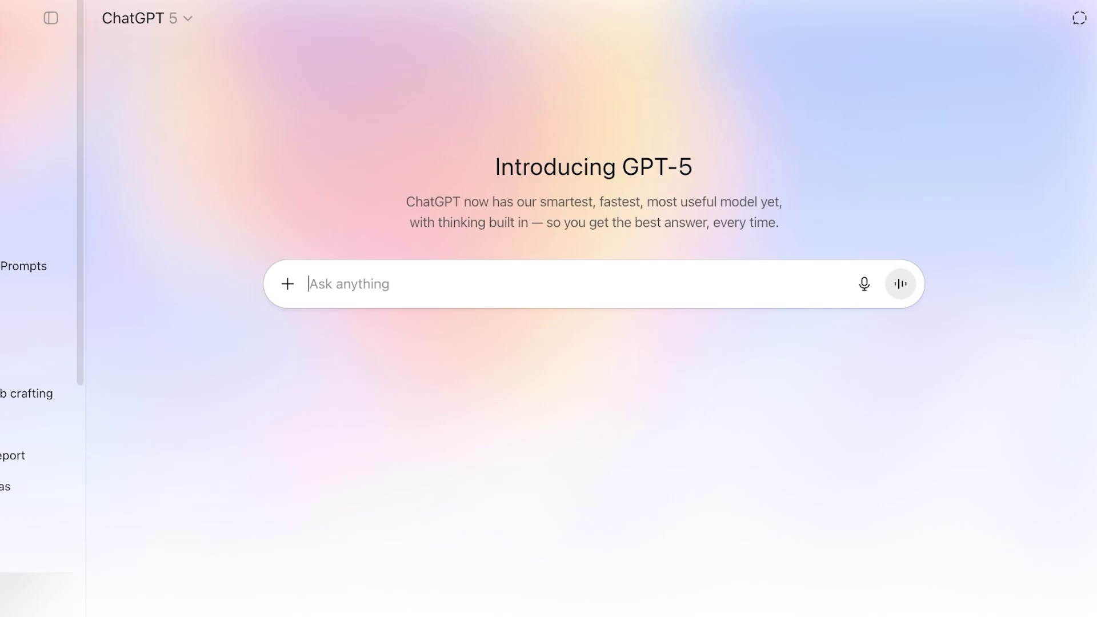
# Send the suggested prompt "write a 5000 word essay on the evolution of space exploration".
pyautogui.write('write a 5000 work')
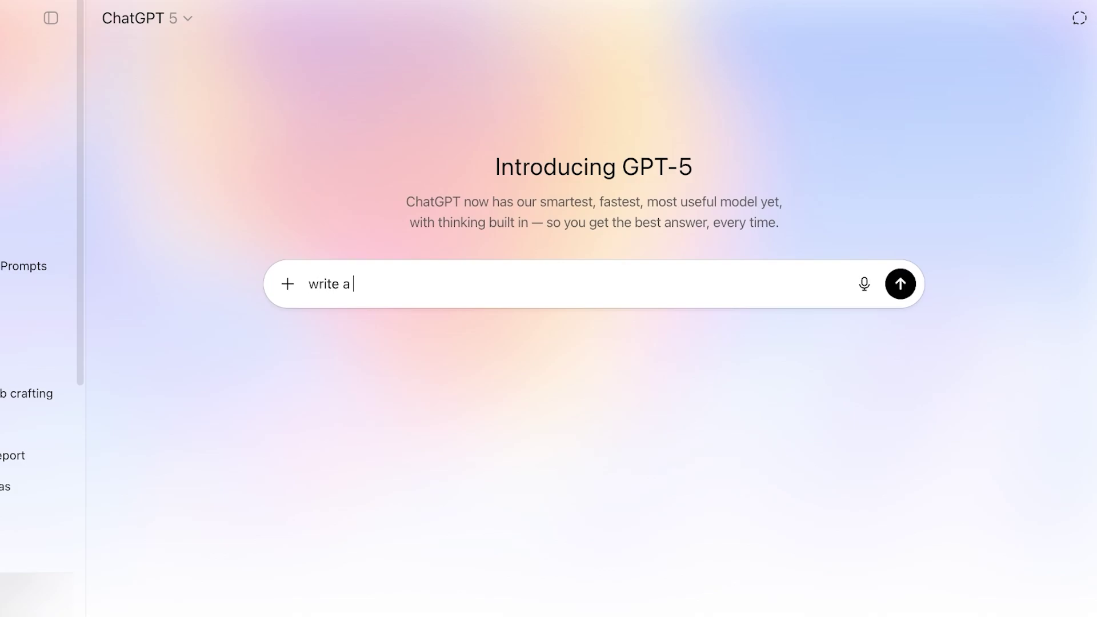
pyautogui.press('BackSpace')
pyautogui.press('BackSpace')
pyautogui.write('d essay on')
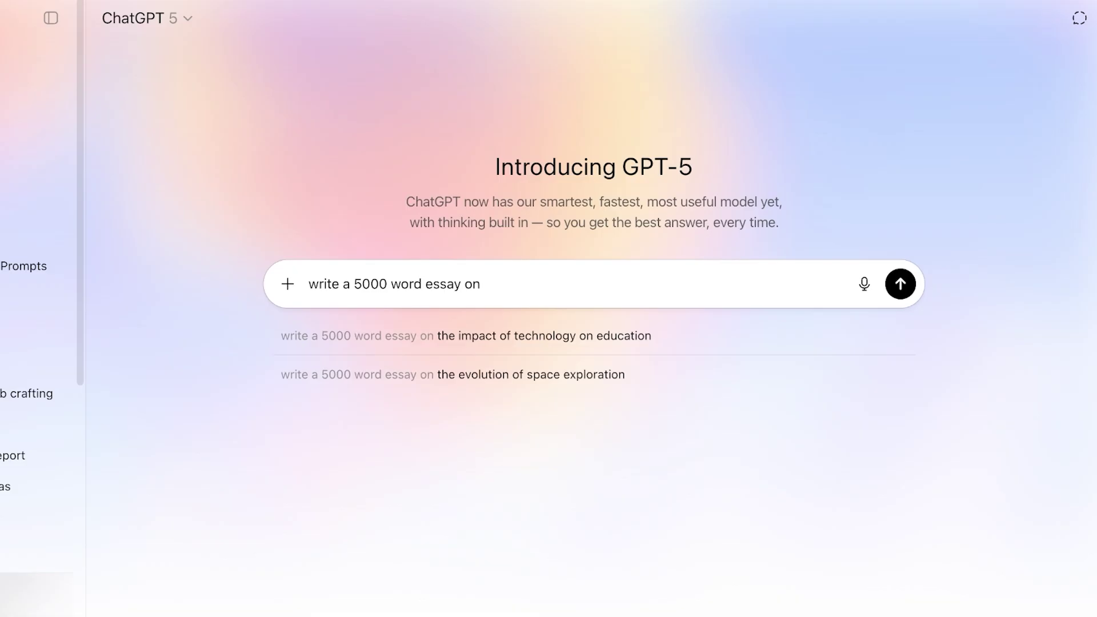
pyautogui.click(530, 375)
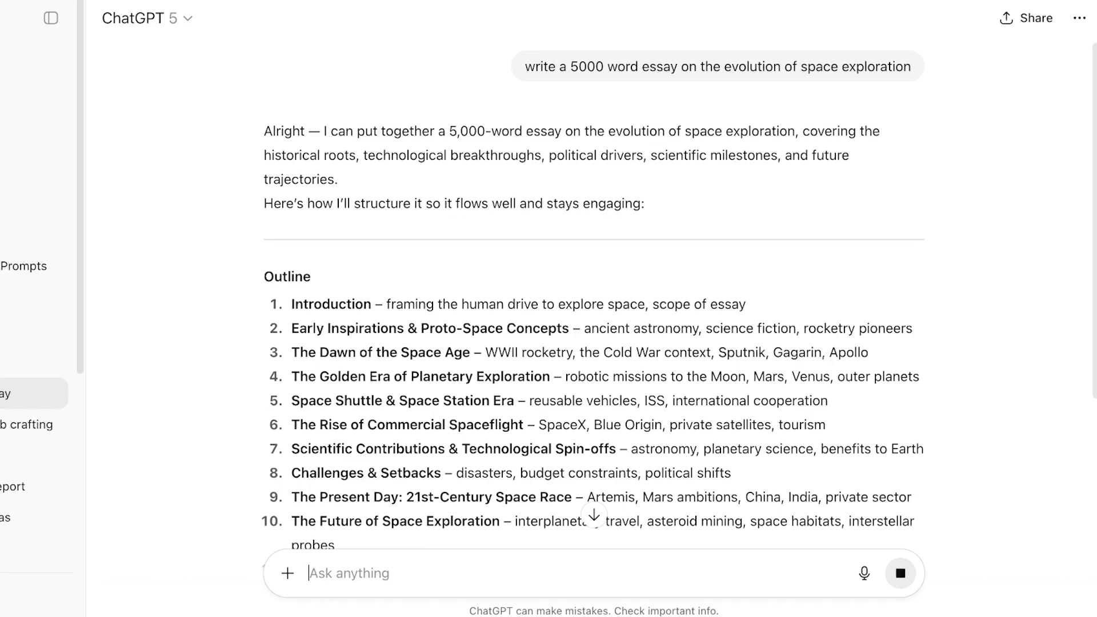
# Look over the essay outline and the closing notes about delivering it as a single coherent piece.
pyautogui.scroll(-5, 595, 309)
pyautogui.scroll(5, 594, 308)
pyautogui.scroll(-4, 594, 286)
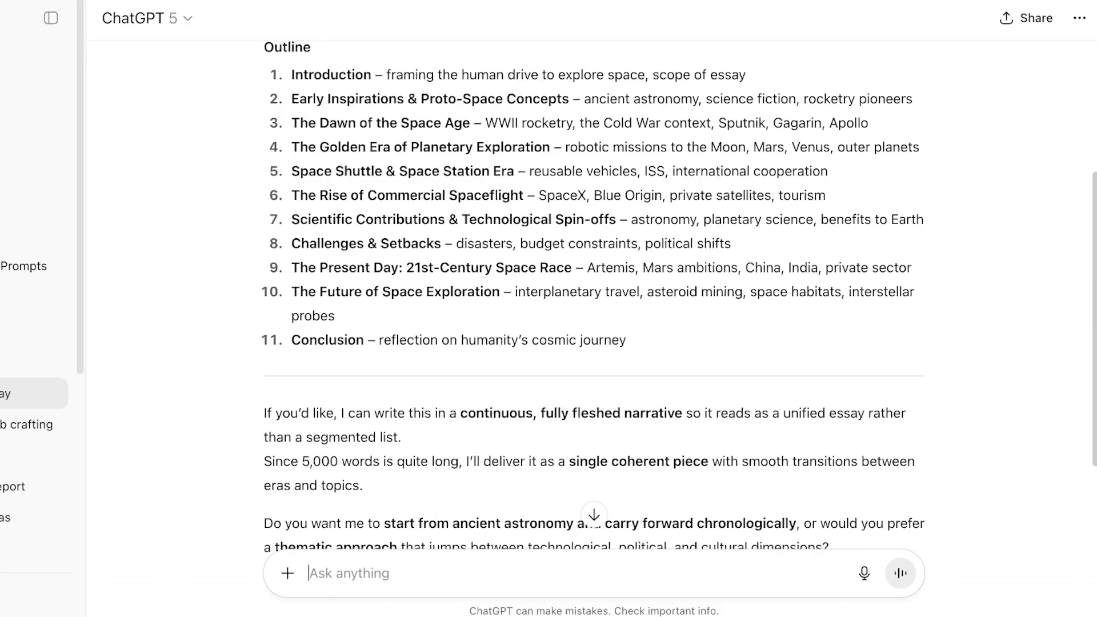
pyautogui.scroll(-3, 594, 286)
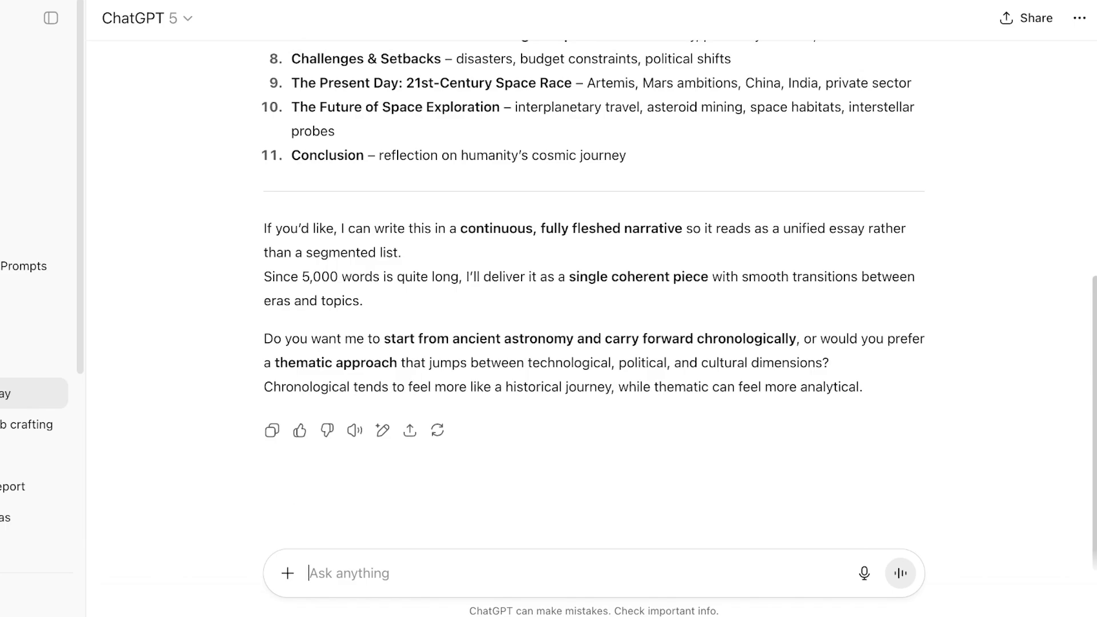
pyautogui.moveTo(499, 277); pyautogui.dragTo(709, 277)
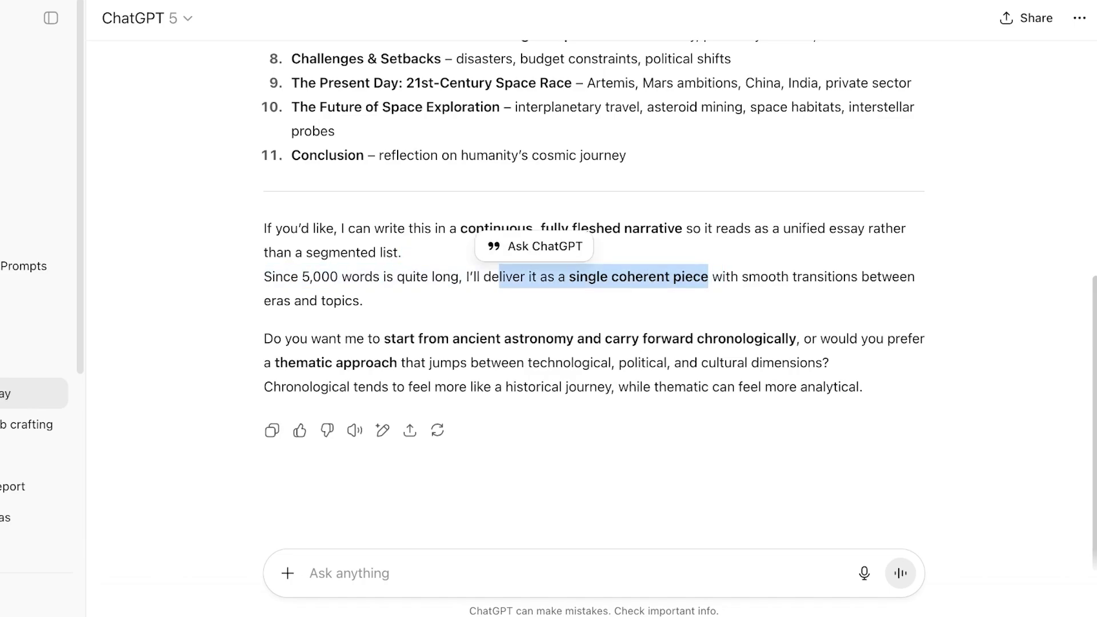
pyautogui.click(709, 278)
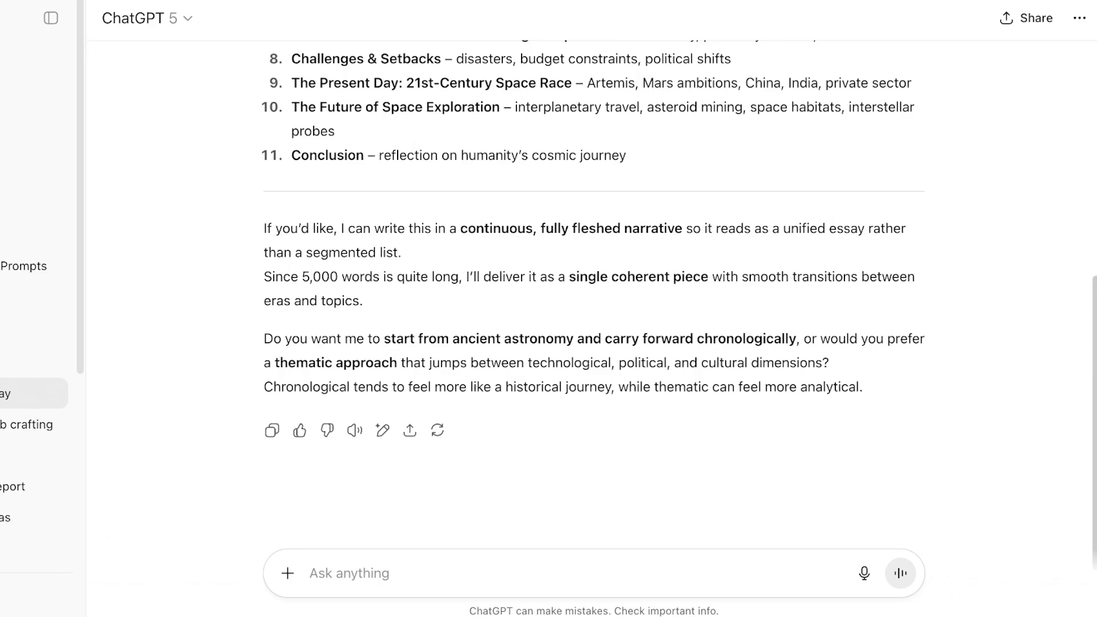
# Copy the phrase "start from ancient astronomy and carry forward chronologically" from the response and send it as the reply.
pyautogui.moveTo(796, 338); pyautogui.dragTo(385, 338)
pyautogui.press('super+c')
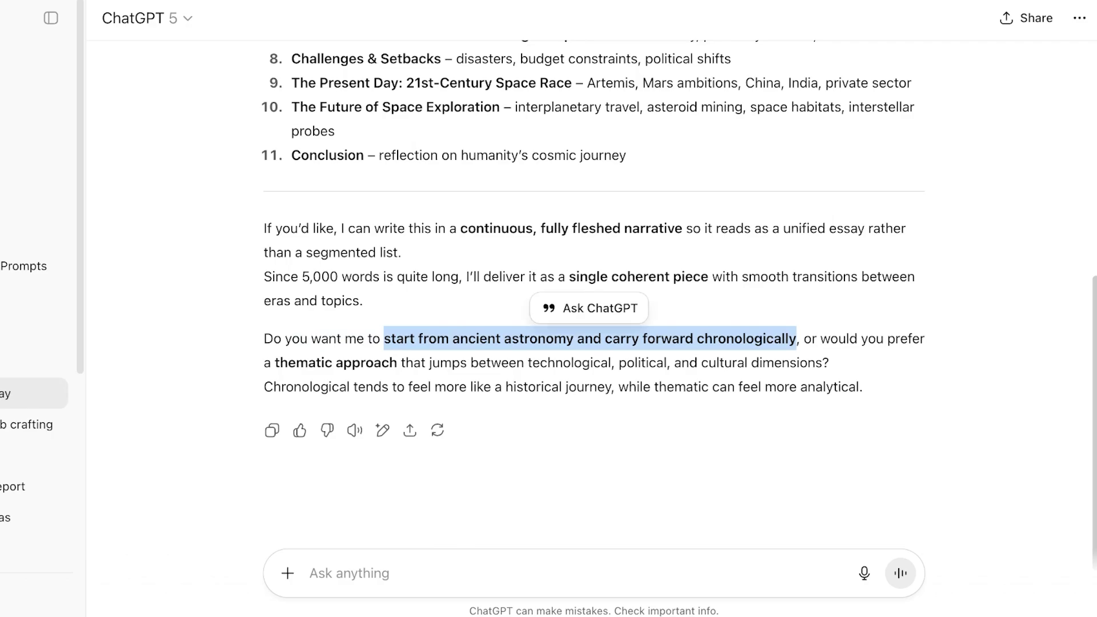
pyautogui.click(311, 573)
pyautogui.press('super+v')
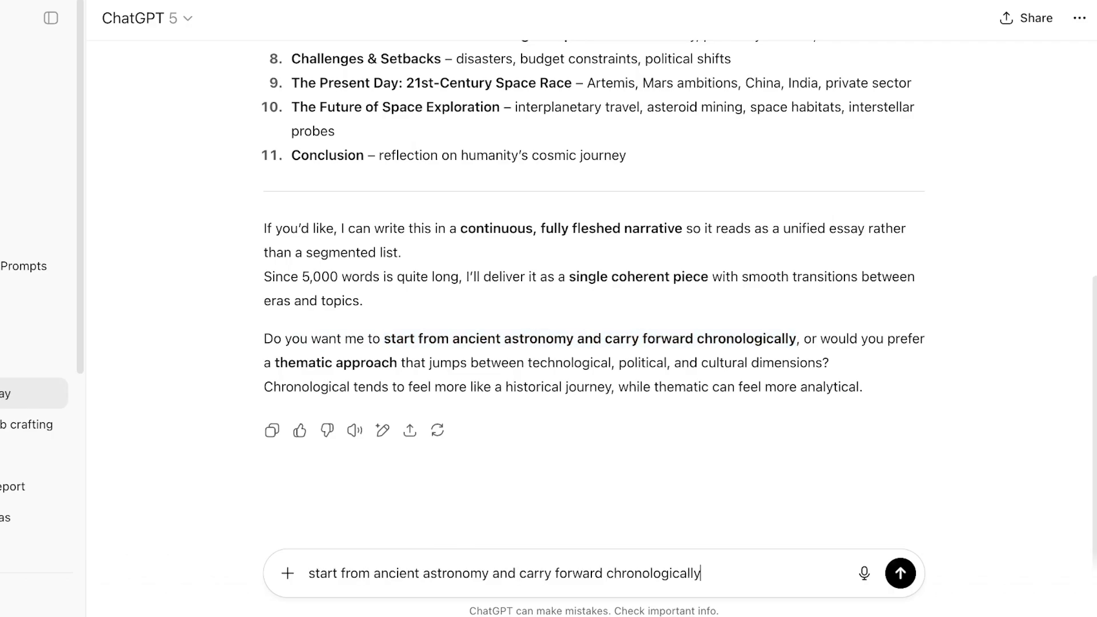
pyautogui.press('Return')
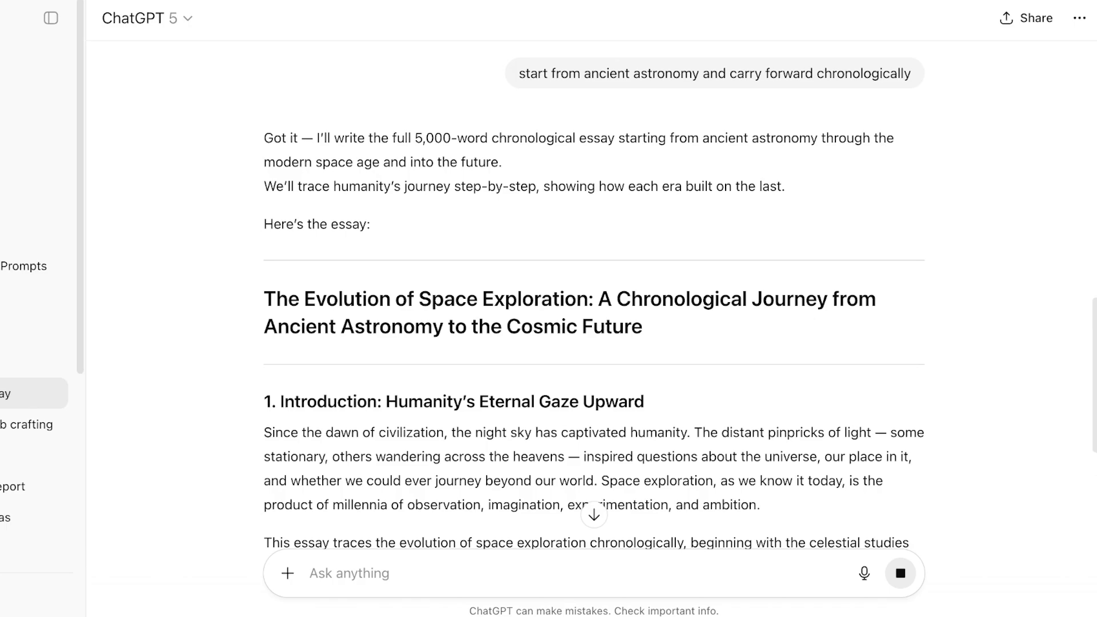
# Look over the chronological space exploration essay as it is generated.
pyautogui.scroll(-10, 594, 309)
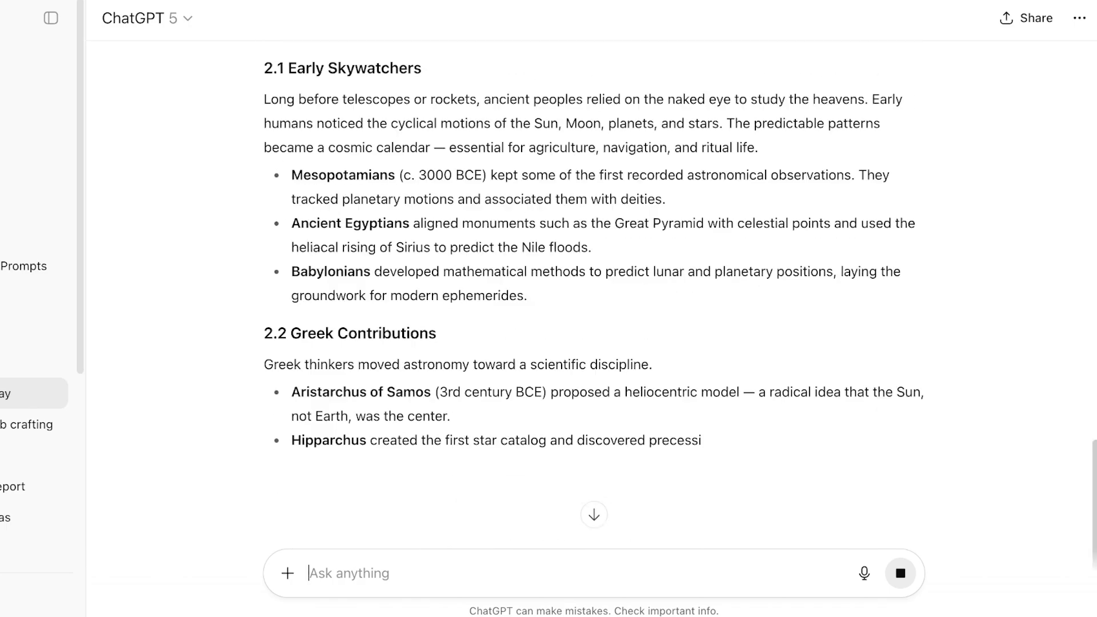
pyautogui.scroll(15, 594, 294)
pyautogui.scroll(-15, 594, 294)
pyautogui.scroll(15, 594, 294)
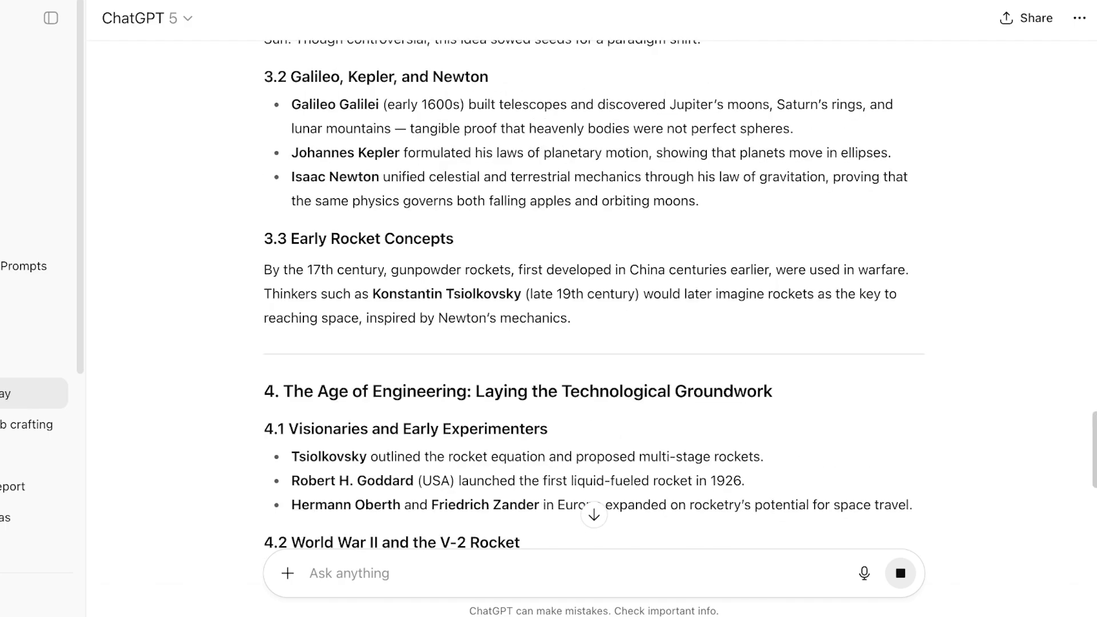
pyautogui.scroll(-12, 594, 309)
pyautogui.scroll(20, 594, 308)
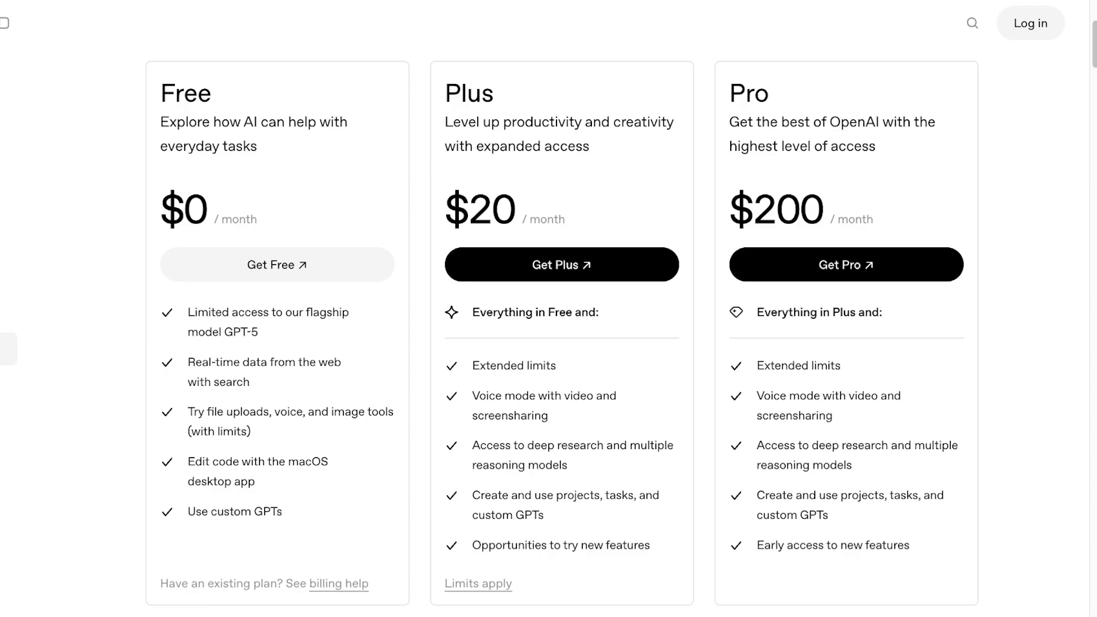
# Compare the features of the Free, Plus and Pro plans on the ChatGPT pricing page.
pyautogui.scroll(-1, 562, 332)
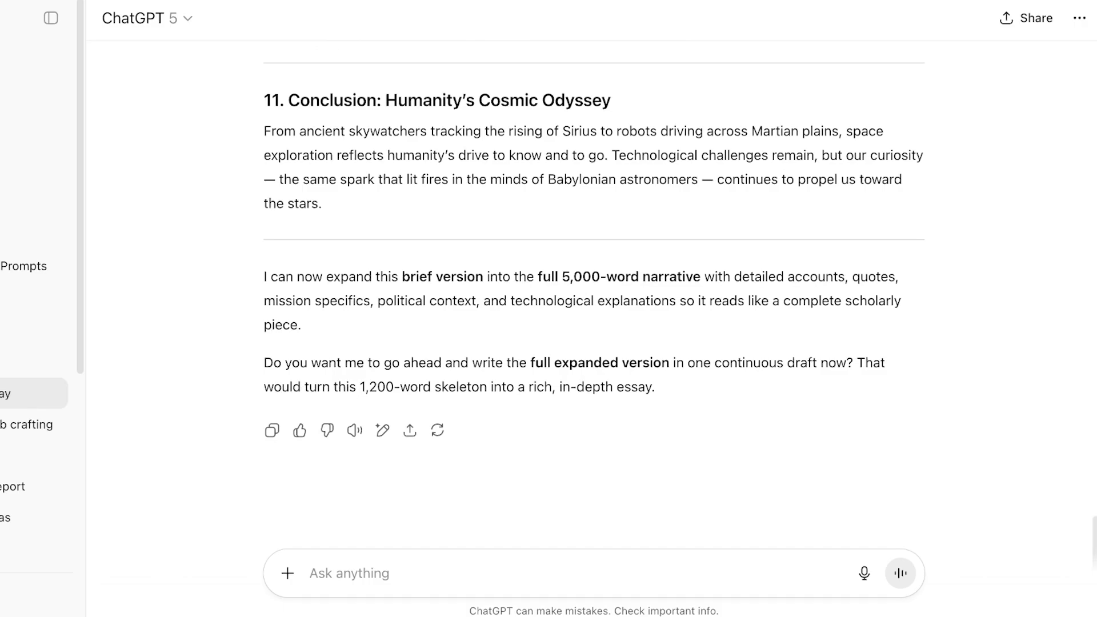
# Look over the tools and attachment options available for a chat message, including the additional tools and cloud storage connections.
pyautogui.click(287, 573)
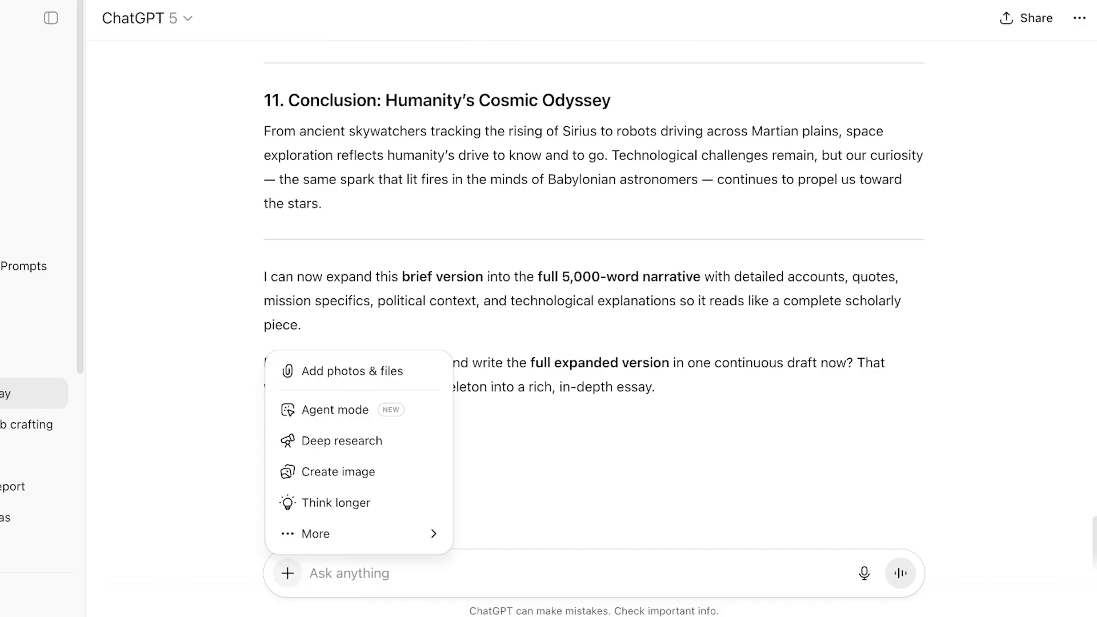
pyautogui.press('Escape')
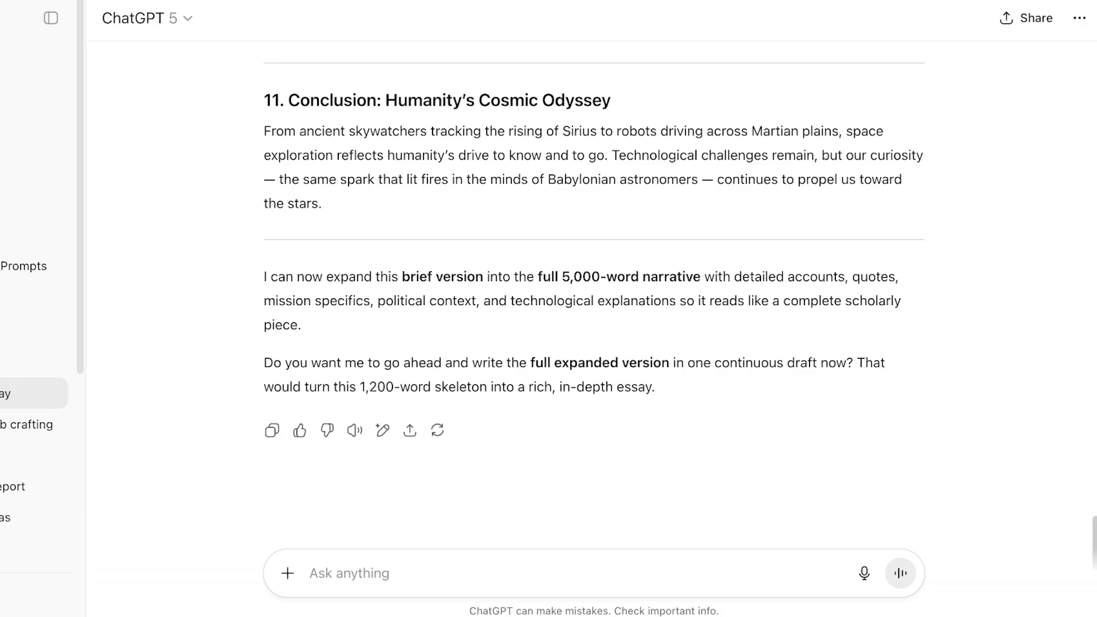
pyautogui.click(288, 573)
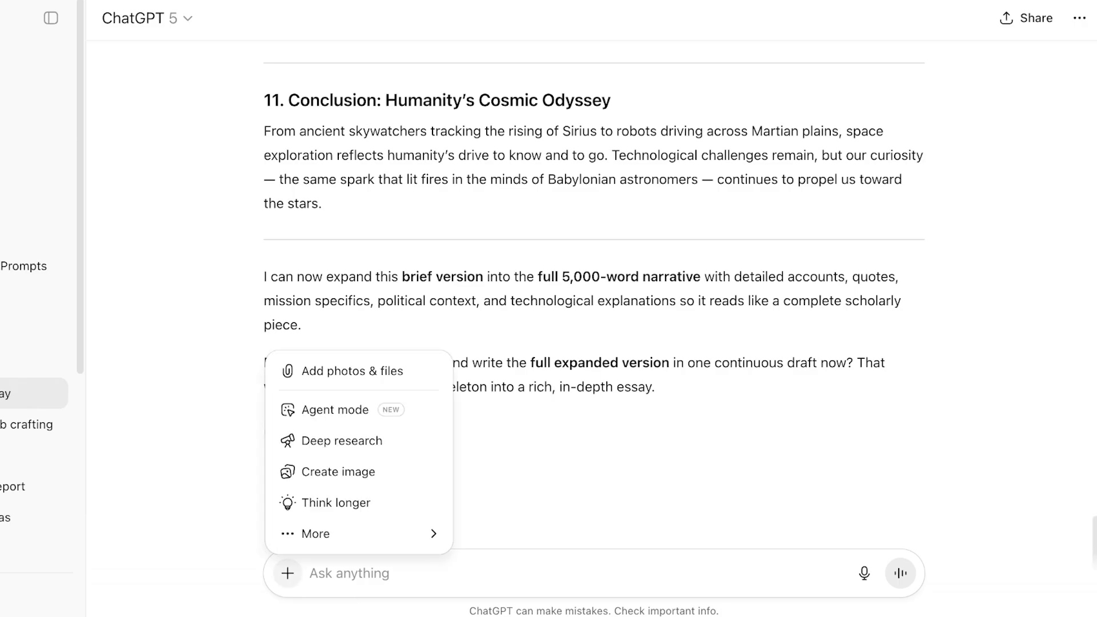
pyautogui.moveTo(343, 533)
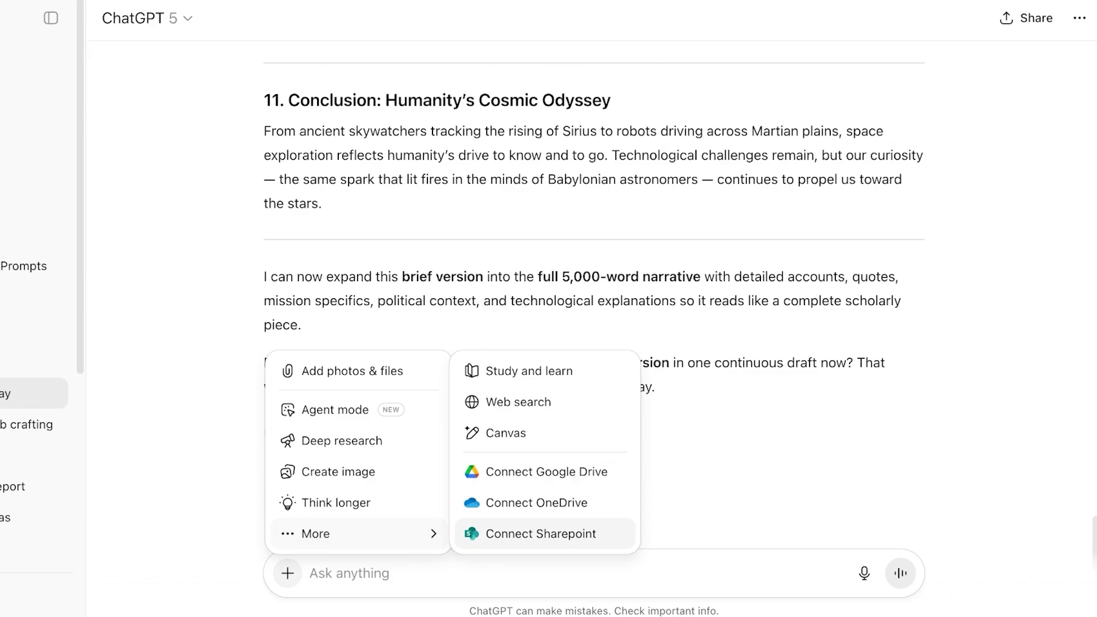
pyautogui.press('Escape')
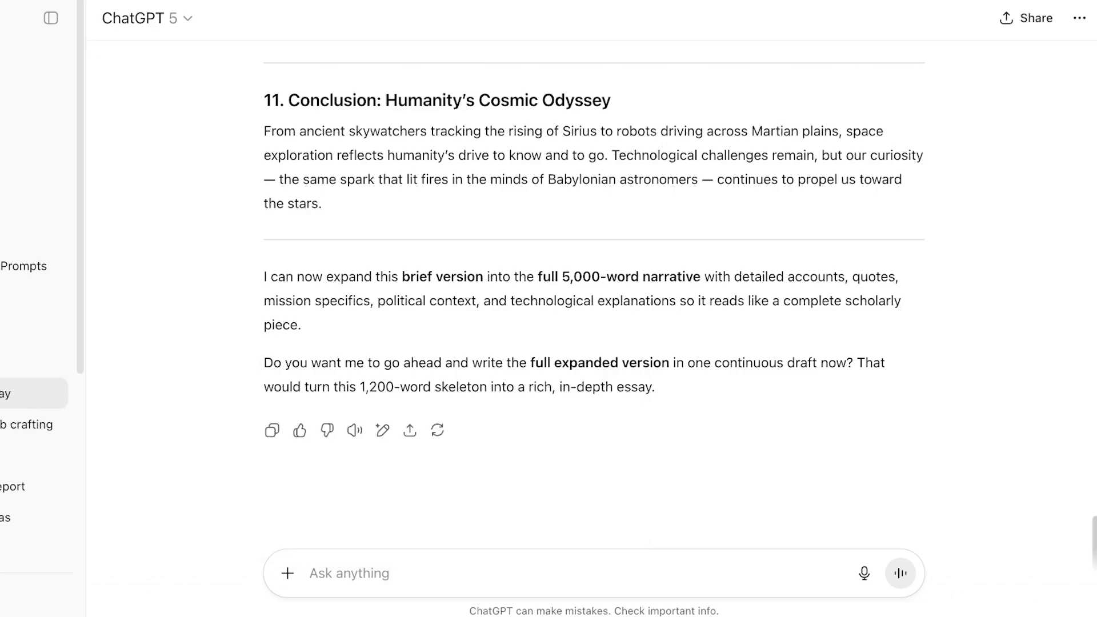